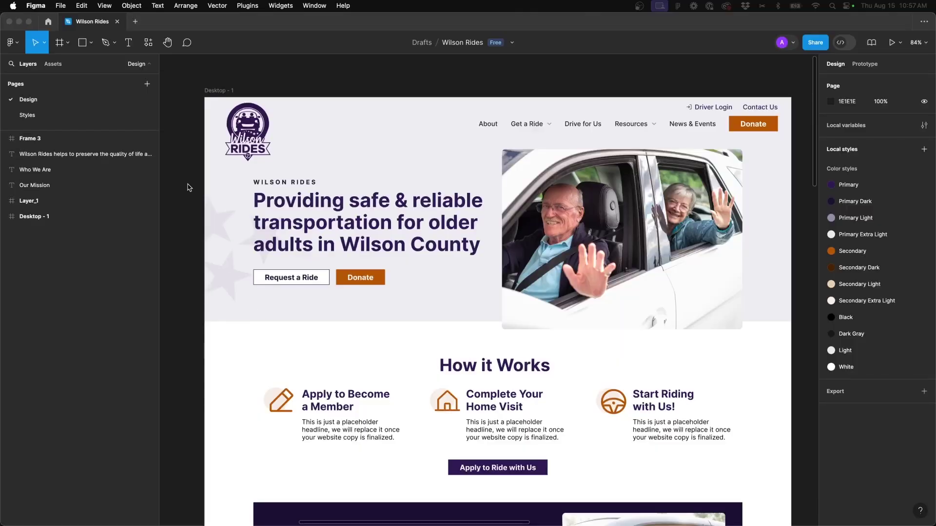
# Focus the Wilson Rides file and zoom out to 74% so the Drive for Us section shows
pyautogui.click(189, 188)
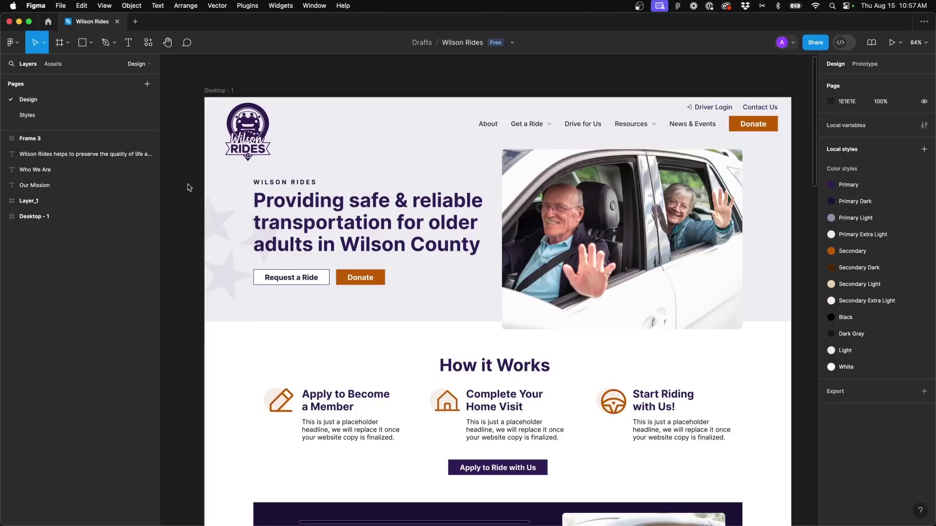
pyautogui.scroll(-3, 189, 188)
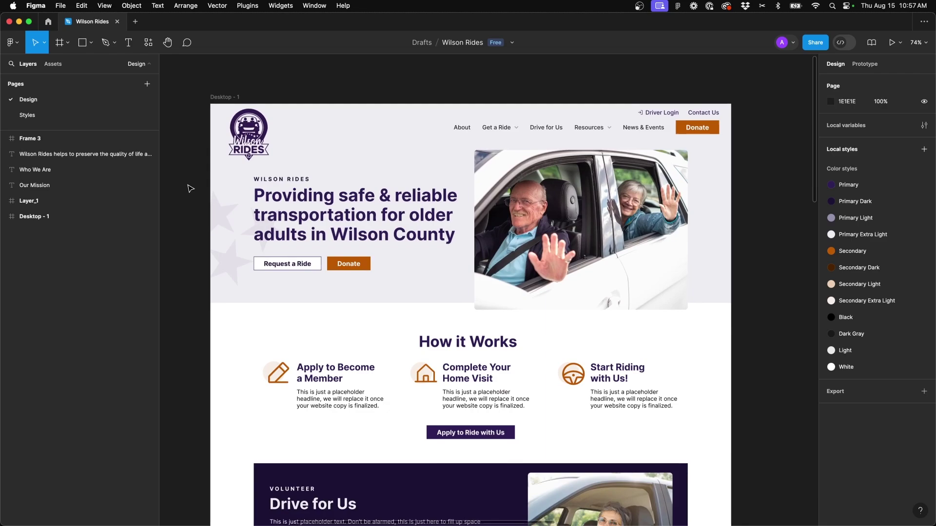
pyautogui.hscroll(2, 190, 189)
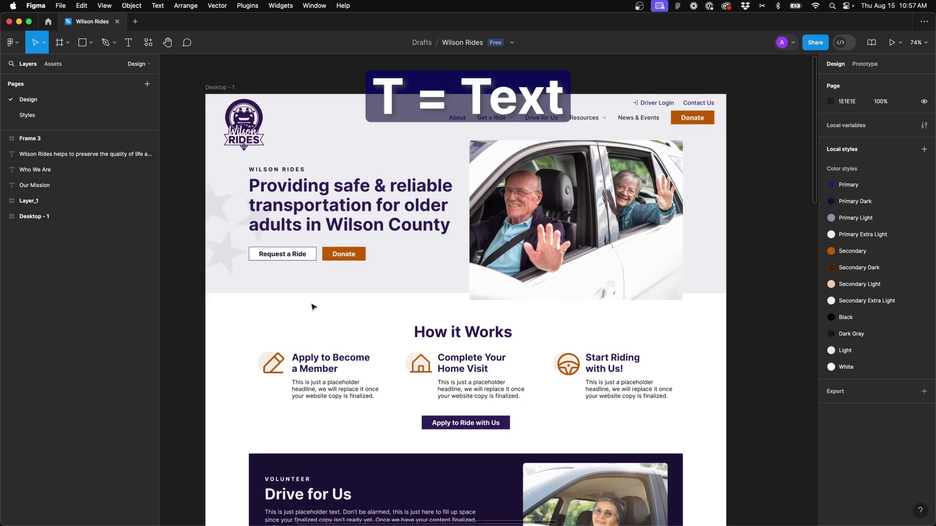
pyautogui.press('t')
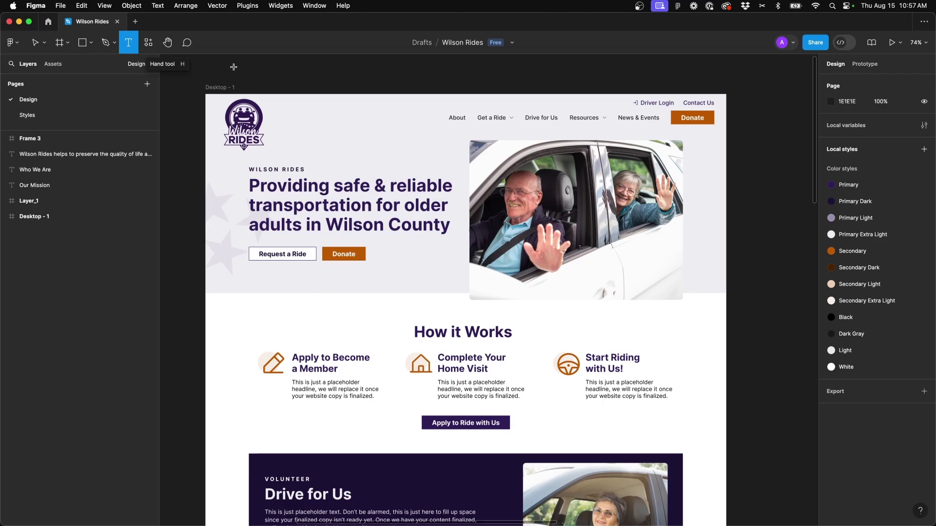
pyautogui.scroll(8, 305, 86)
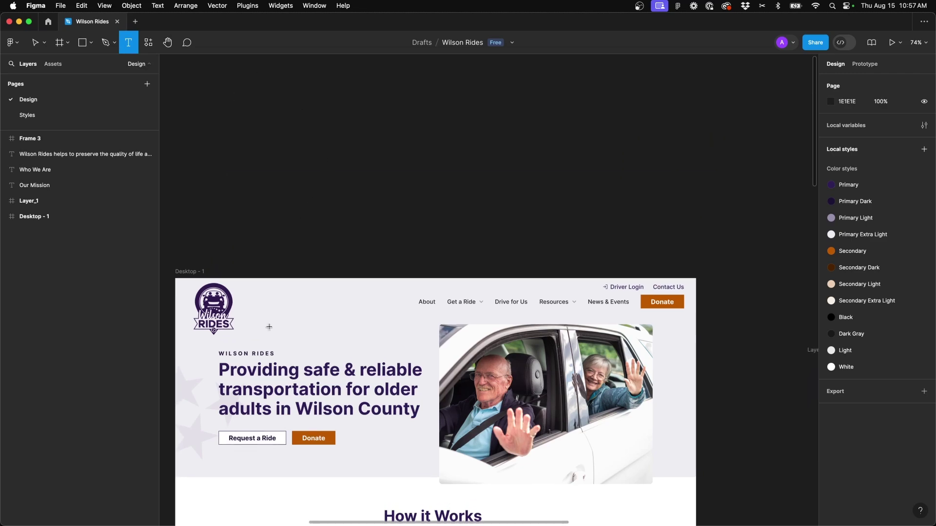
pyautogui.moveTo(259, 104); pyautogui.dragTo(501, 167)
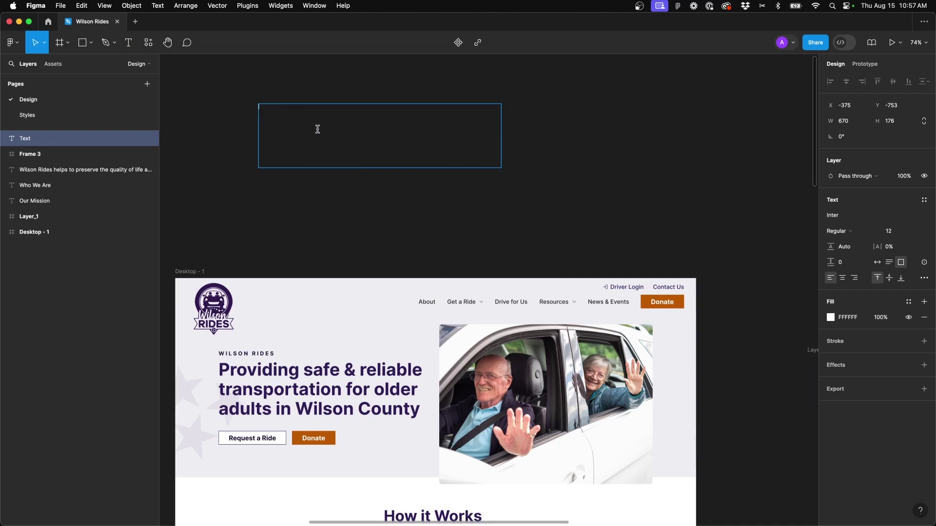
pyautogui.write('ljaskfkl;asjf')
pyautogui.press('super+a')
pyautogui.press('BackSpace')
pyautogui.press('Escape')
pyautogui.scroll(-3, 283, 256)
pyautogui.scroll(-3, 292, 283)
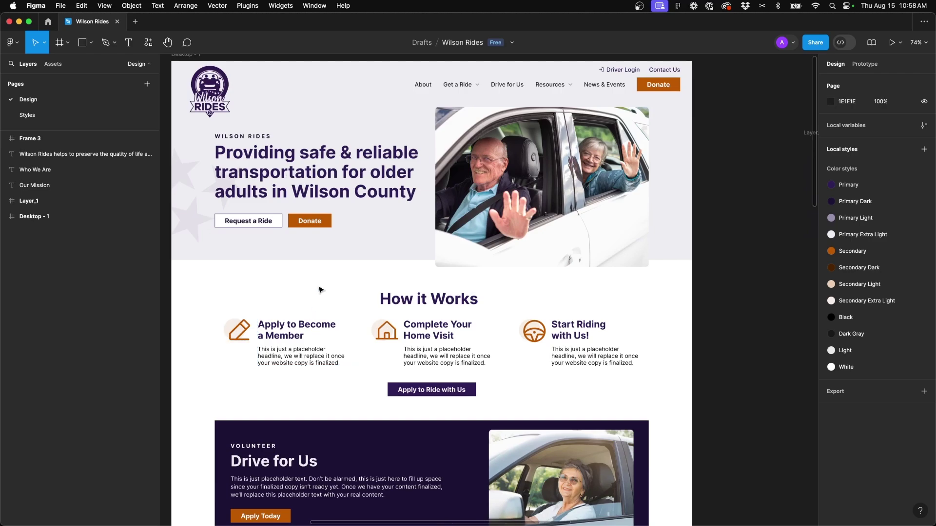
pyautogui.scroll(-2, 262, 285)
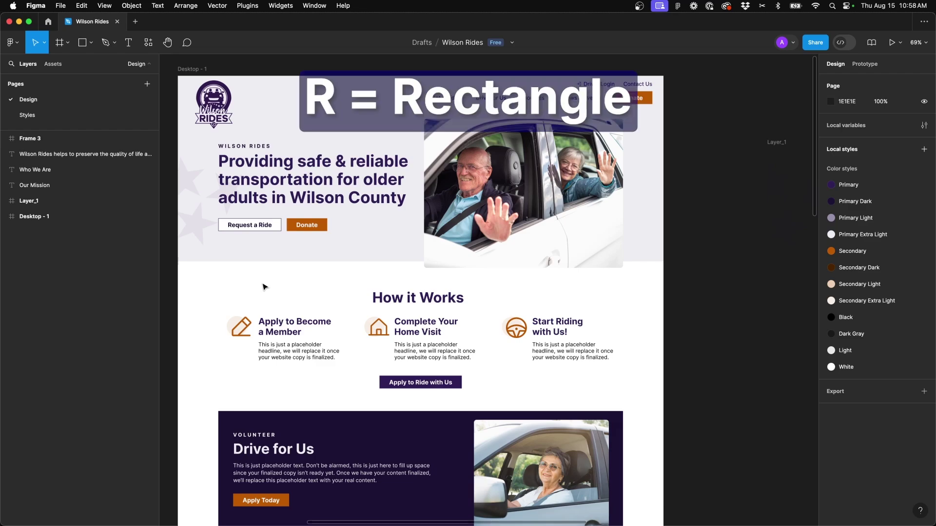
pyautogui.press('r')
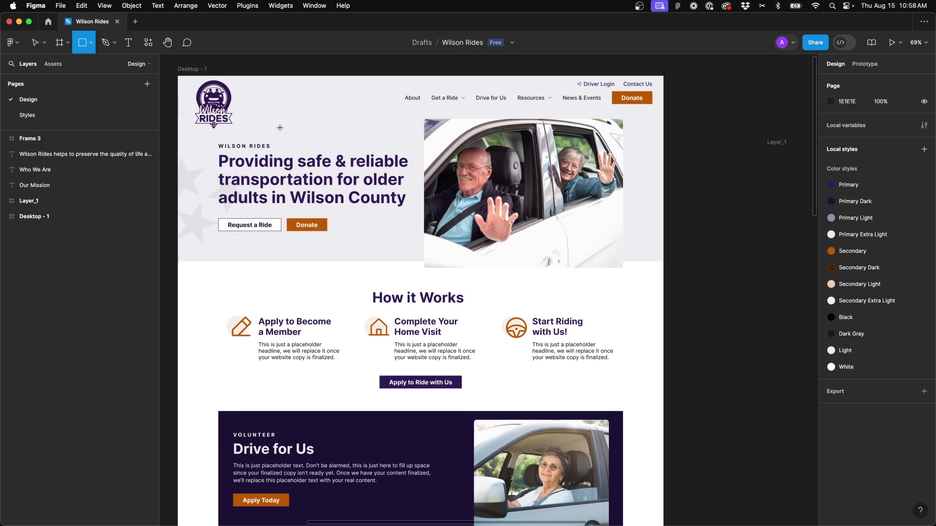
pyautogui.moveTo(280, 127); pyautogui.dragTo(657, 285)
pyautogui.press('BackSpace')
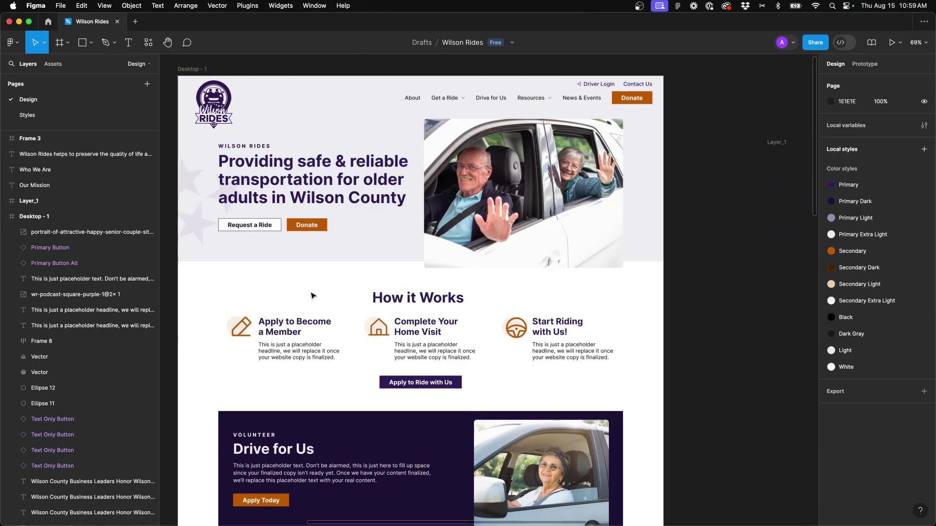
pyautogui.scroll(-2, 312, 296)
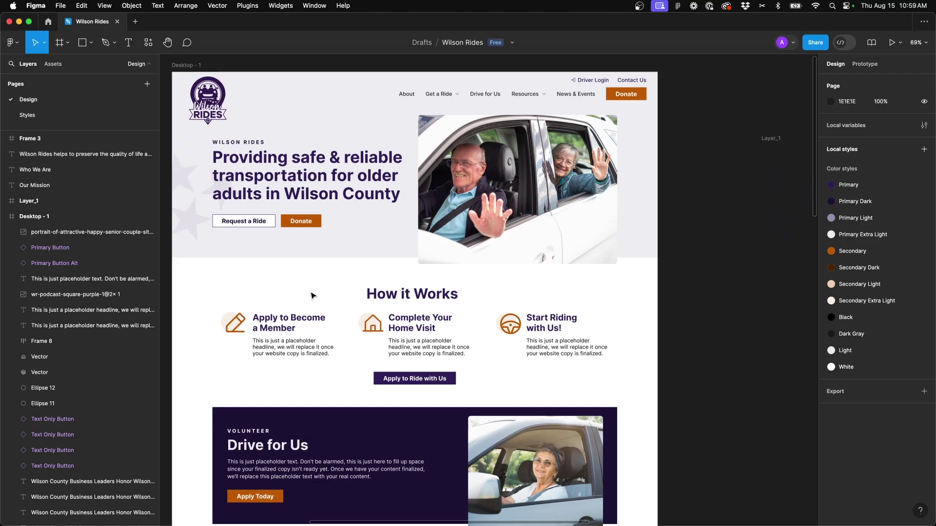
pyautogui.press('o')
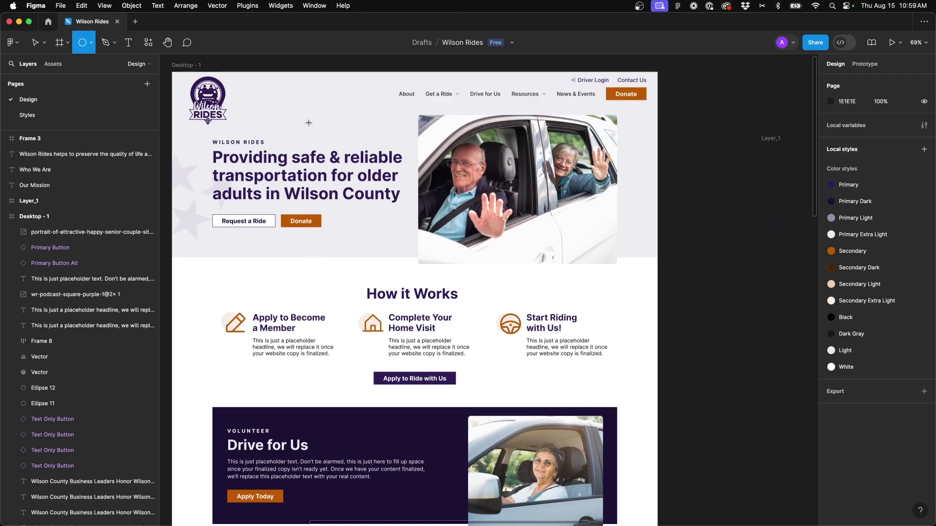
pyautogui.moveTo(291, 126); pyautogui.dragTo(567, 296)
pyautogui.press('shift')
# Delete the test circle and pan back to the hero section
pyautogui.press('BackSpace')
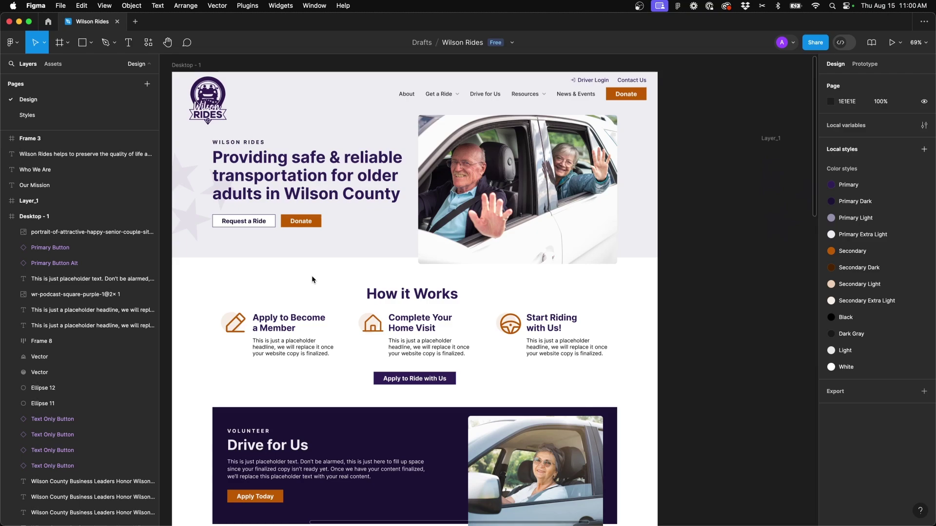
pyautogui.scroll(-1, 311, 276)
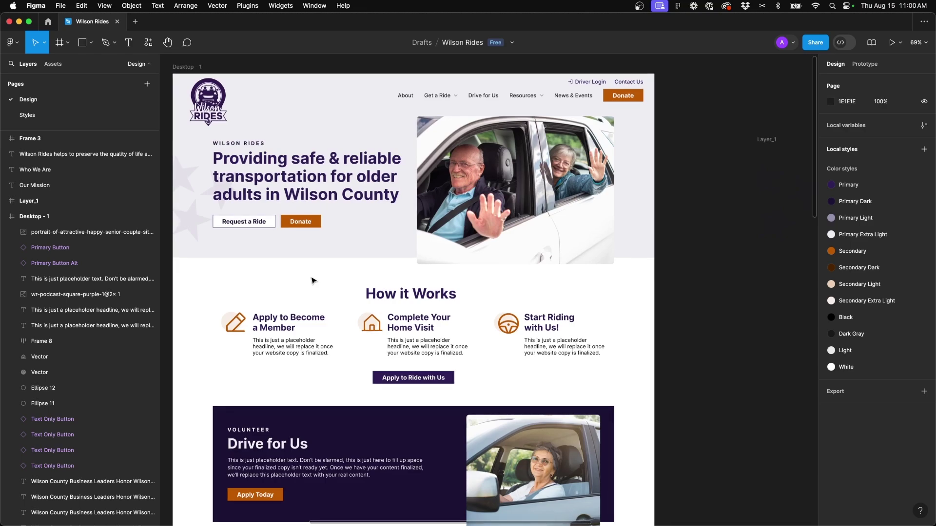
pyautogui.hscroll(-2, 313, 280)
pyautogui.scroll(-1, 313, 280)
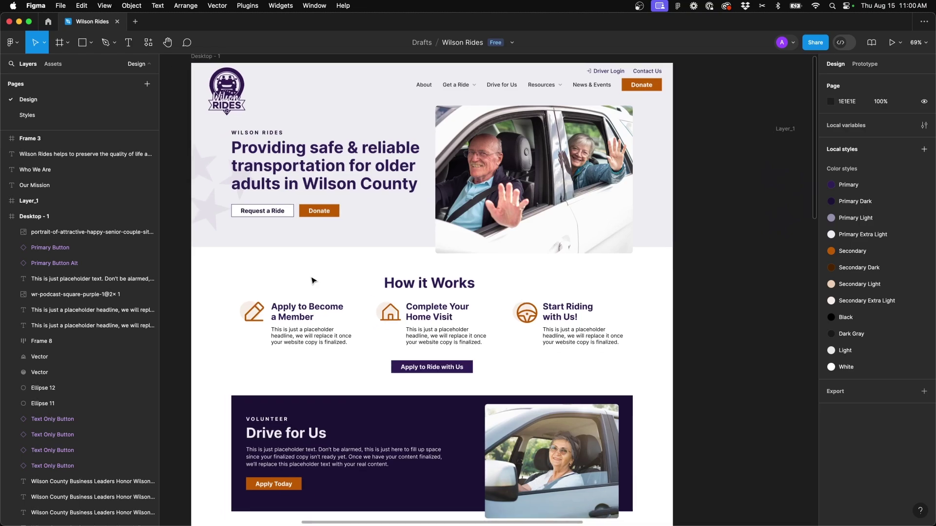
pyautogui.scroll(1, 313, 281)
pyautogui.hscroll(1, 312, 280)
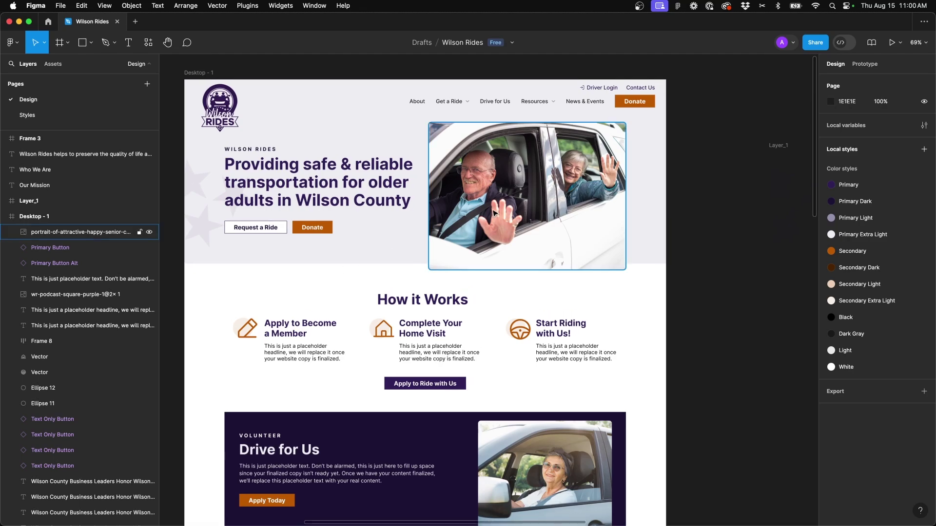
# Try scaling the hero heading block with the K scale tool, then revert it to original size
pyautogui.click(381, 186)
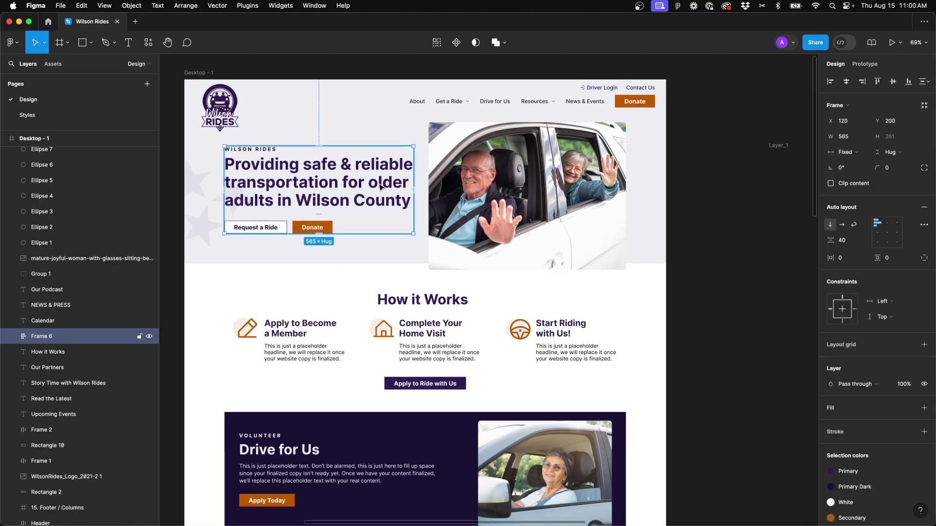
pyautogui.click(293, 341)
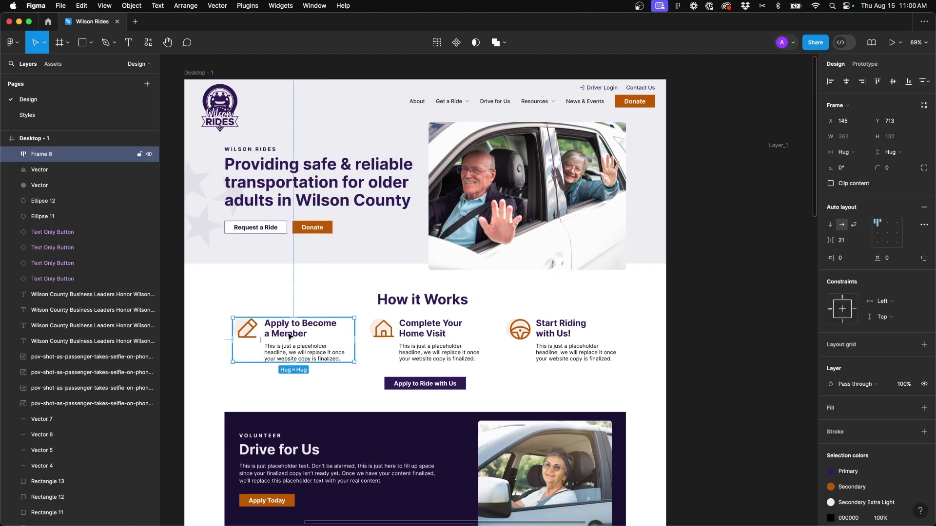
pyautogui.click(308, 187)
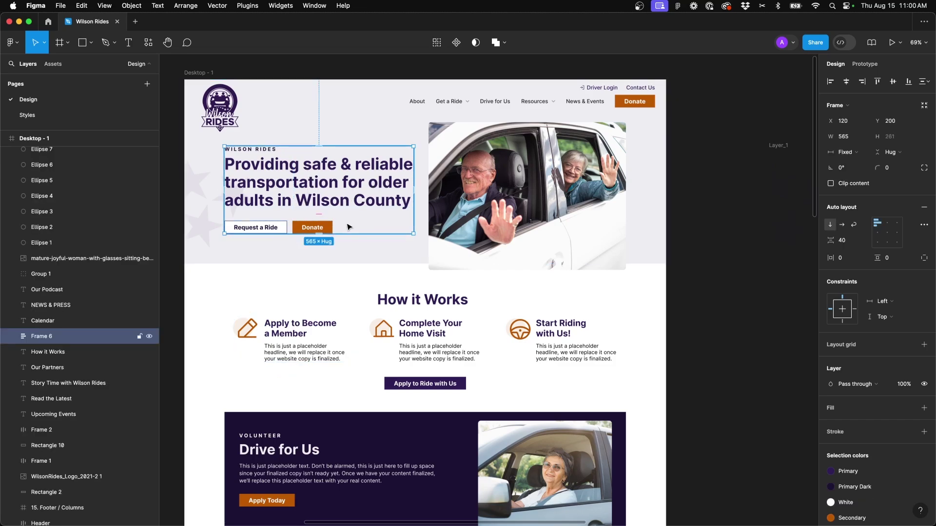
pyautogui.press('k')
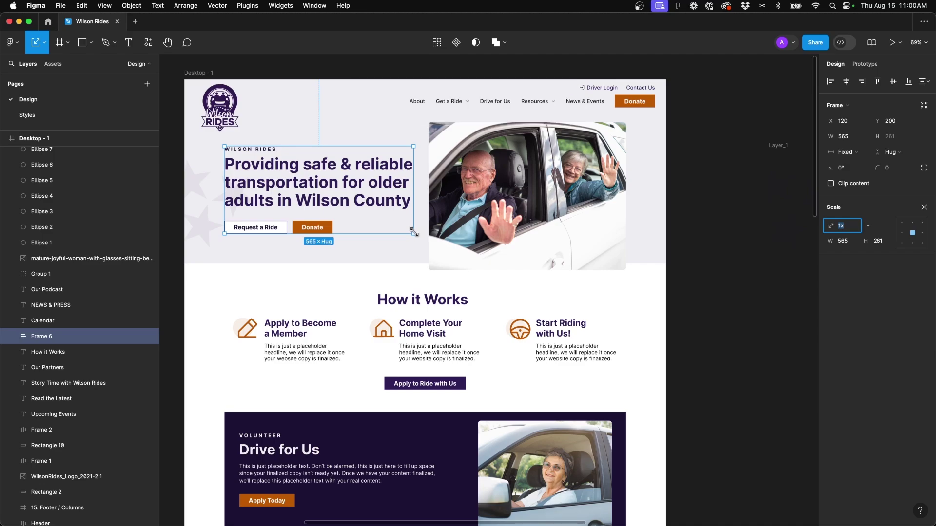
pyautogui.moveTo(414, 232); pyautogui.dragTo(515, 275)
pyautogui.press('Escape')
pyautogui.press('v')
# Proportionally rescale the hero photo from its bottom-left corner with the K scale tool
pyautogui.click(453, 240)
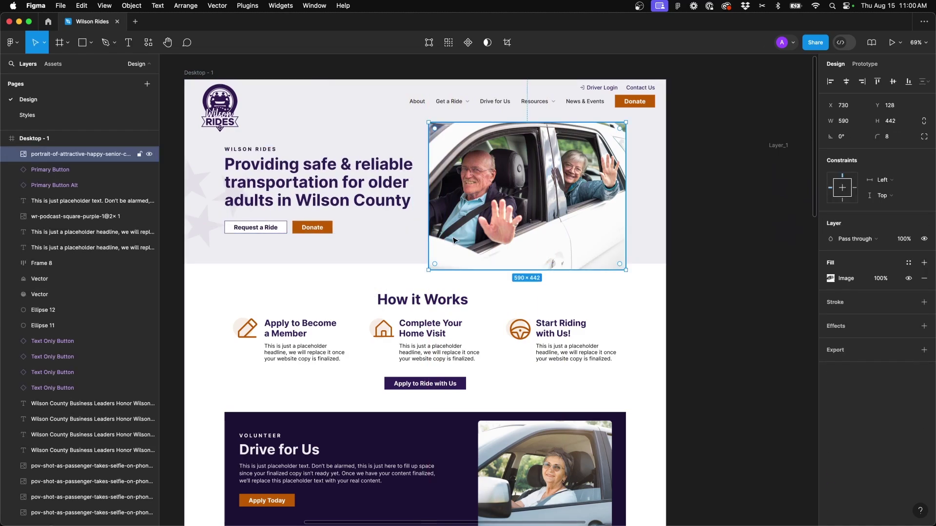
pyautogui.press('k')
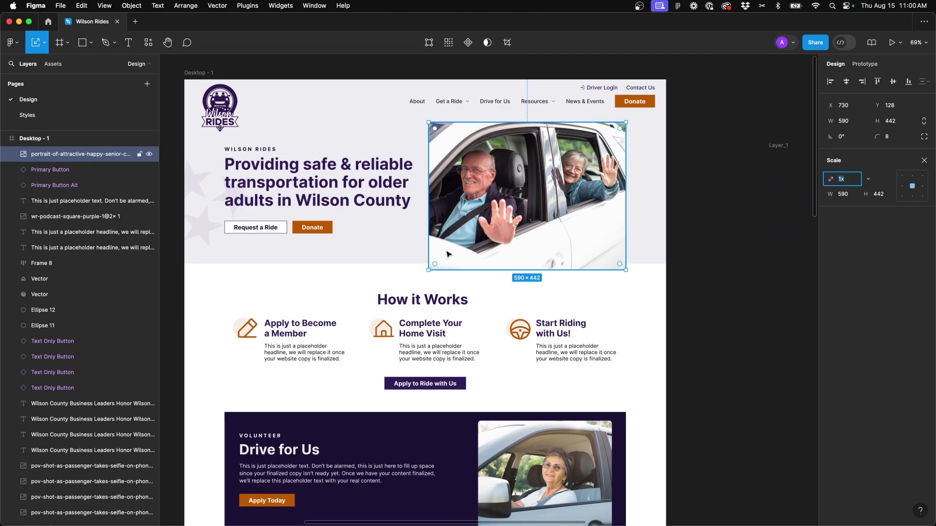
pyautogui.moveTo(425, 271)
pyautogui.mouseDown()
pyautogui.moveTo(302, 364)
pyautogui.moveTo(415, 273)
pyautogui.moveTo(399, 255)
pyautogui.moveTo(307, 365)
pyautogui.moveTo(428, 265)
pyautogui.moveTo(485, 310)
pyautogui.moveTo(494, 228)
pyautogui.moveTo(392, 288)
pyautogui.moveTo(431, 268)
pyautogui.mouseUp()
pyautogui.click(324, 283)
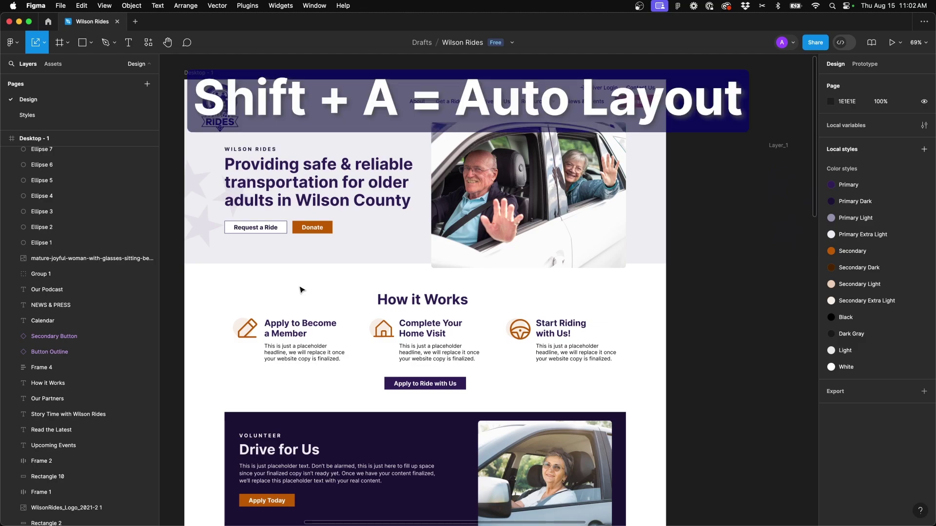
# Wrap the Request a Ride and Donate buttons in an auto layout, then wrap them with the heading
pyautogui.click(262, 218)
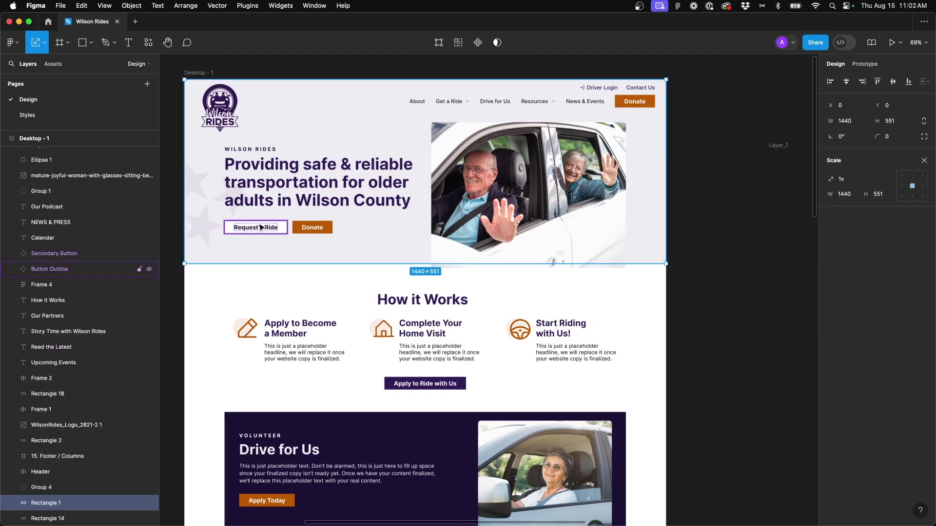
pyautogui.click(262, 228)
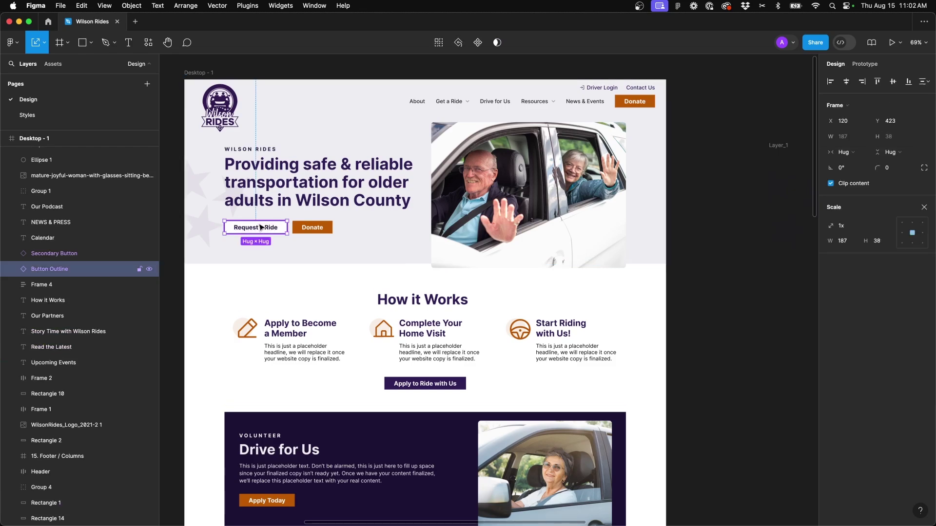
pyautogui.keyDown('shift'); pyautogui.click(317, 229); pyautogui.keyUp('shift')
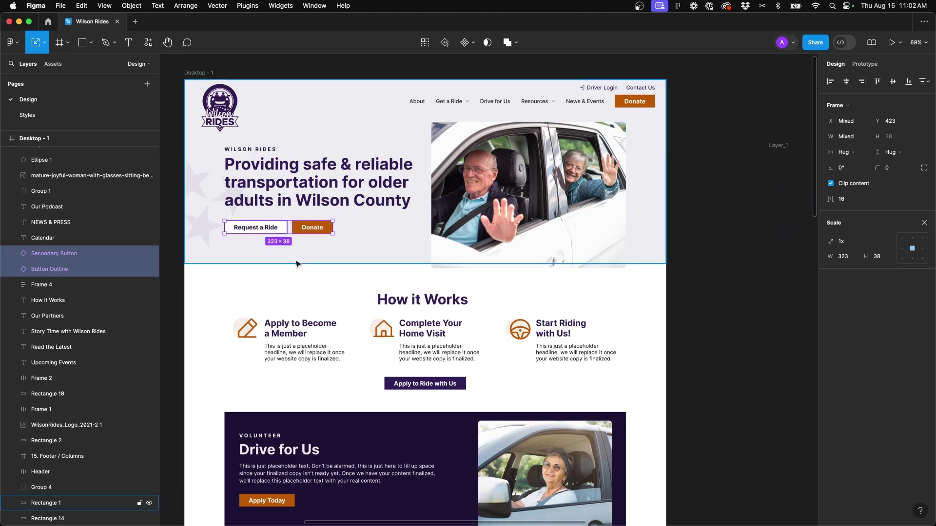
pyautogui.hotkey('shift', 'a')
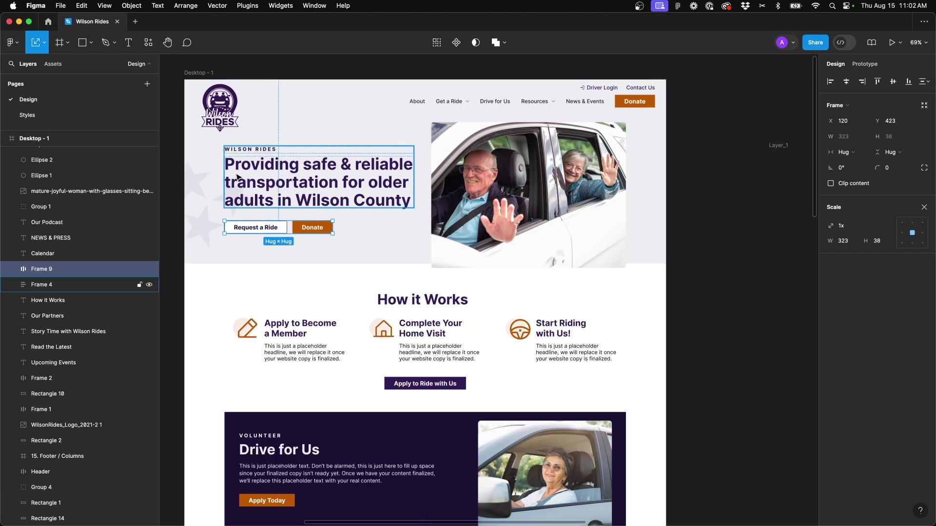
pyautogui.keyDown('shift'); pyautogui.click(264, 179); pyautogui.keyUp('shift')
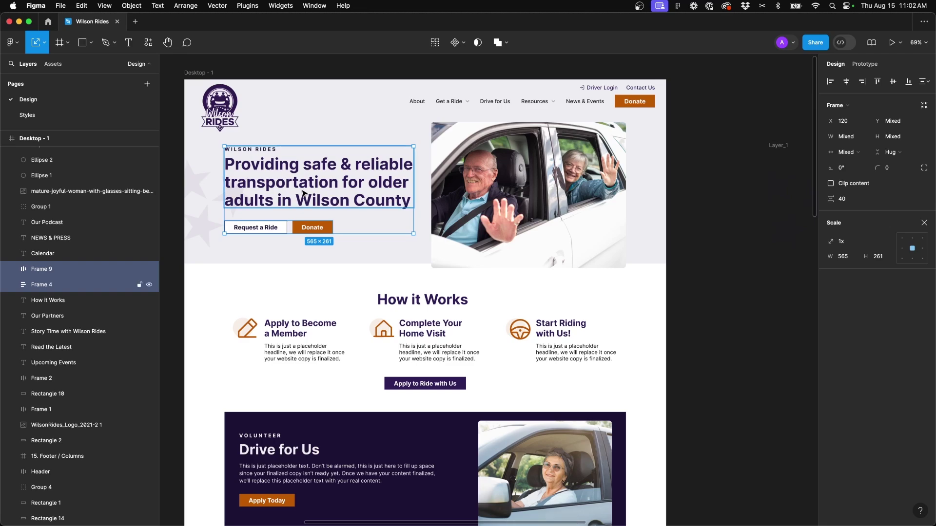
pyautogui.hotkey('shift', 'a')
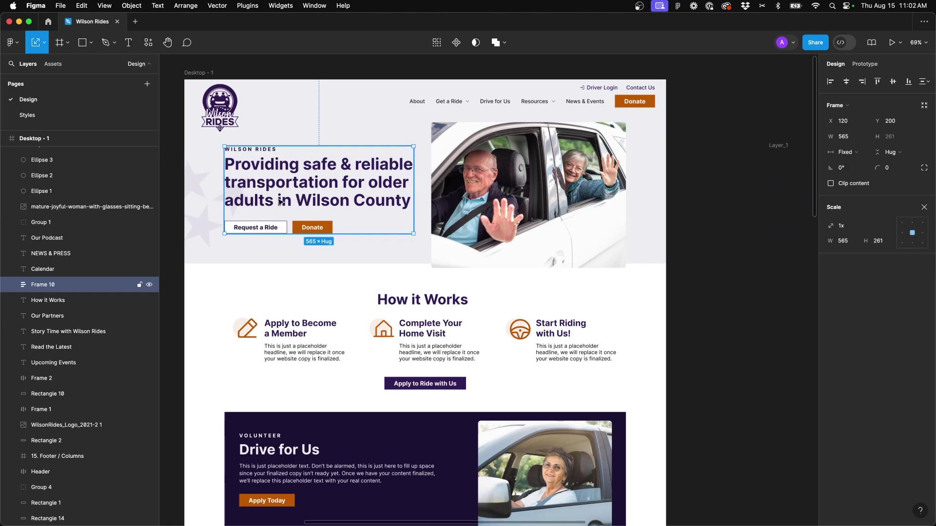
# Expand Frame 10 in Layers and inspect Frame 4, Frame 9, then reselect Frame 10
pyautogui.click(12, 285)
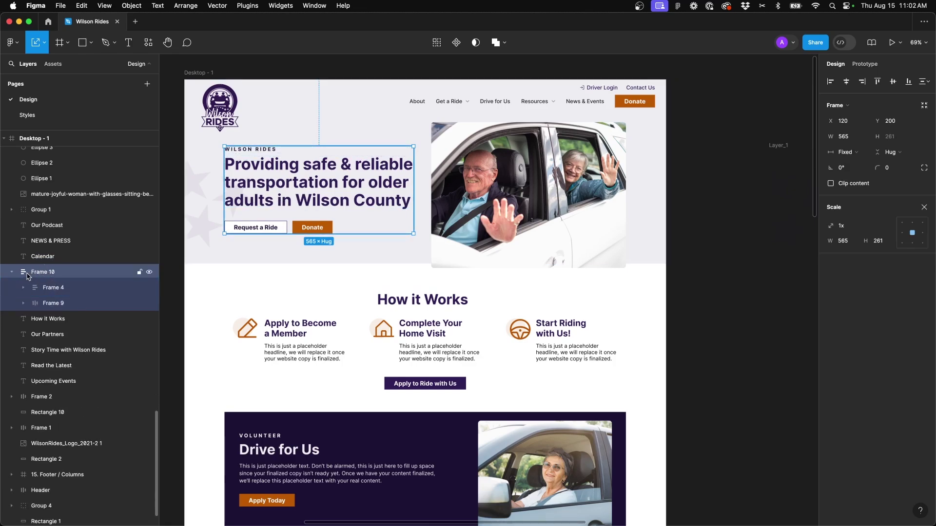
pyautogui.click(45, 290)
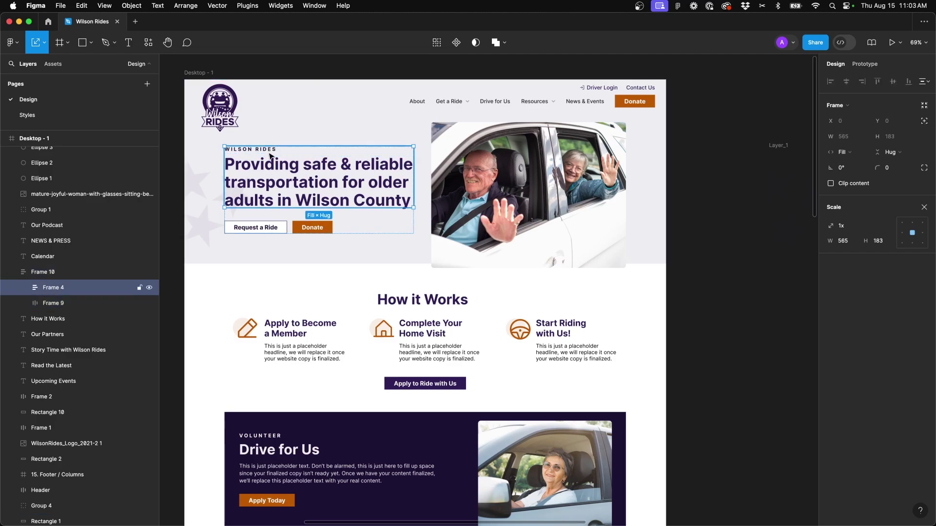
pyautogui.click(297, 228)
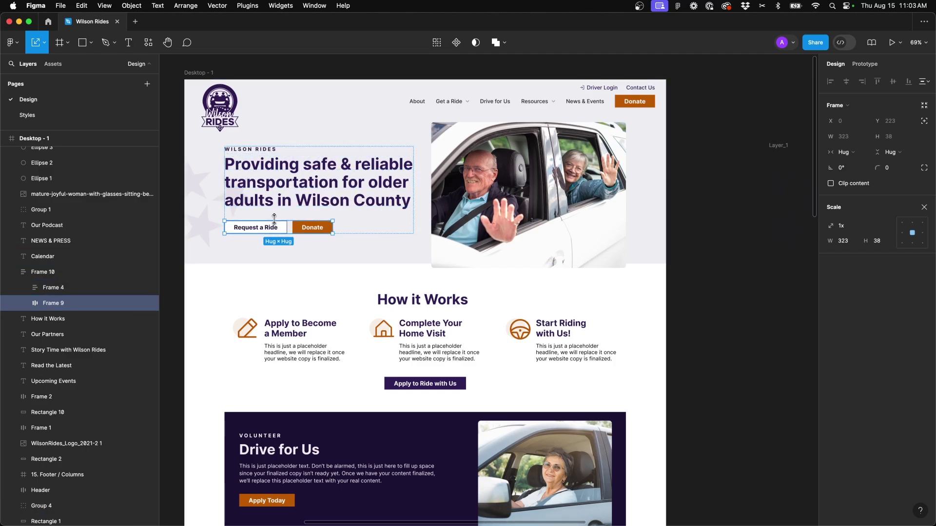
pyautogui.click(67, 273)
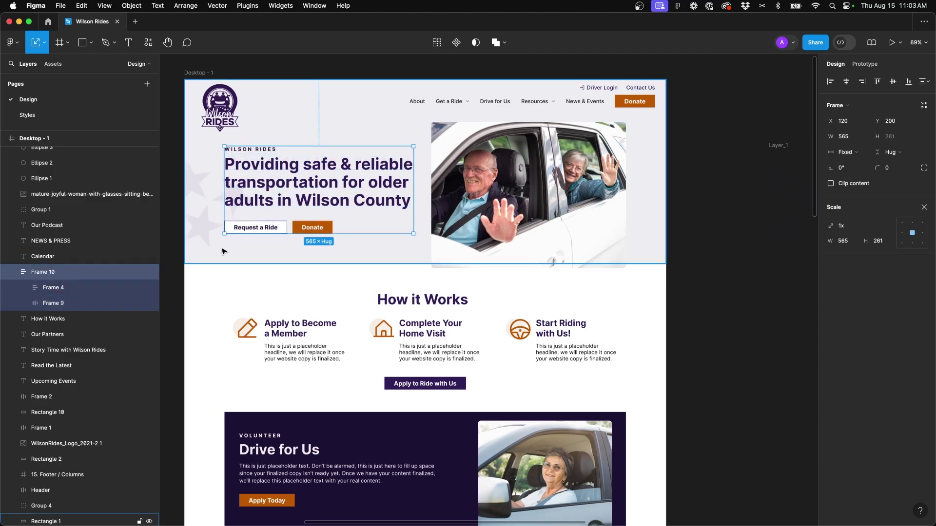
# Select the hero content frame Frame 10 on the canvas
pyautogui.click(317, 284)
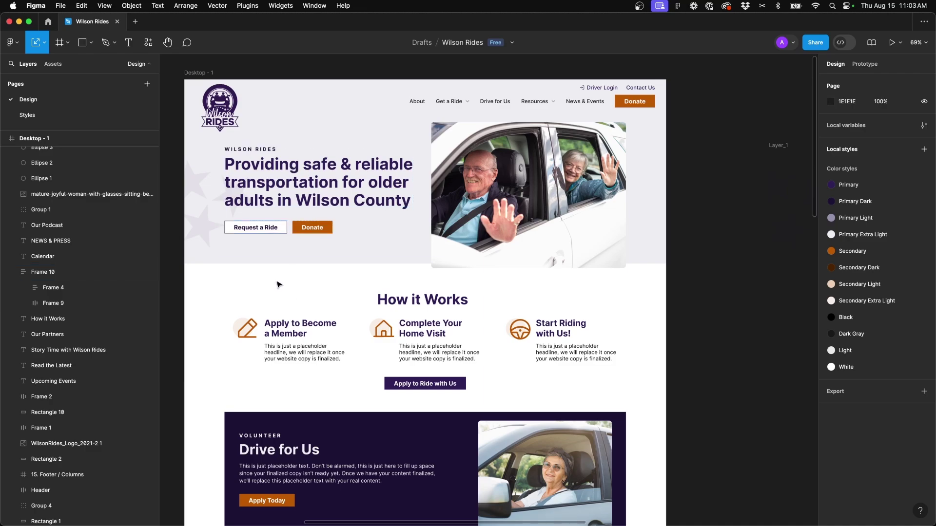
pyautogui.click(287, 171)
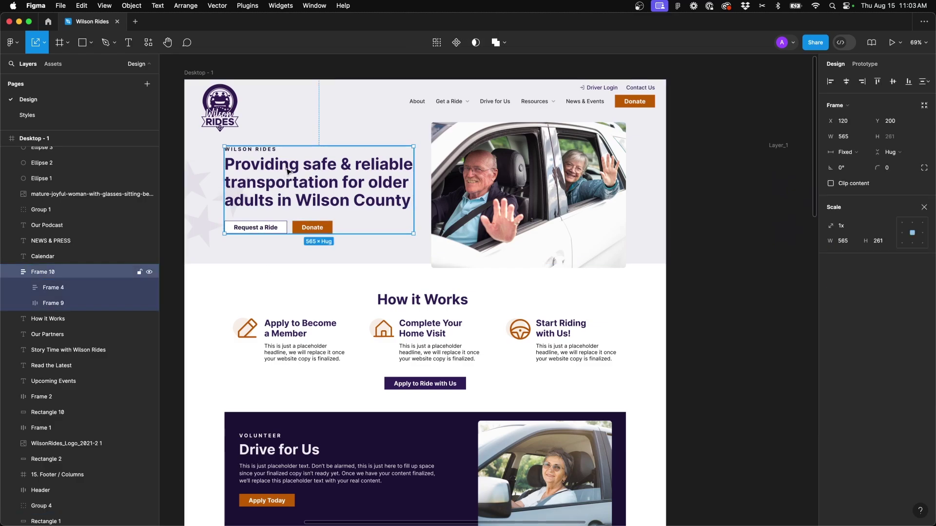
pyautogui.click(247, 298)
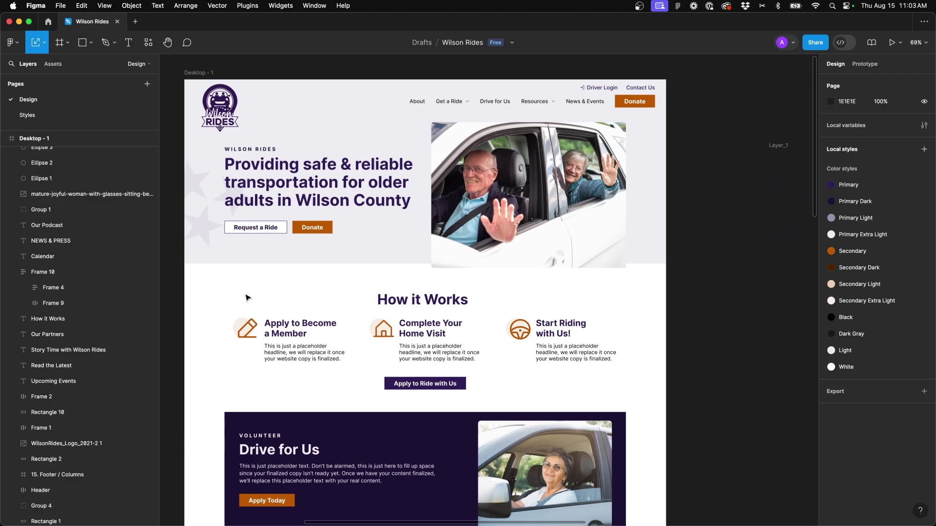
pyautogui.click(288, 179)
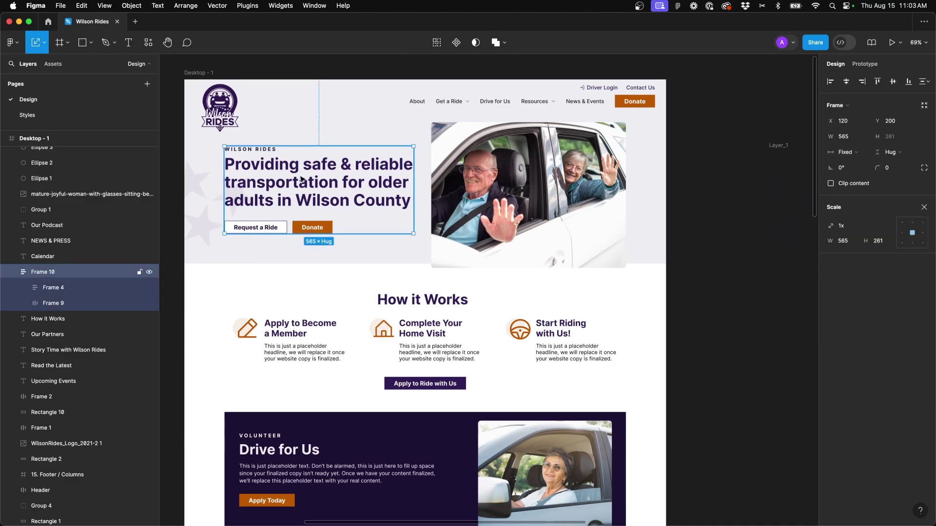
# Drill through Frame 4 into the headline text, exit editing, then Cmd+click to select it directly
pyautogui.doubleClick(301, 180)
pyautogui.doubleClick(302, 180)
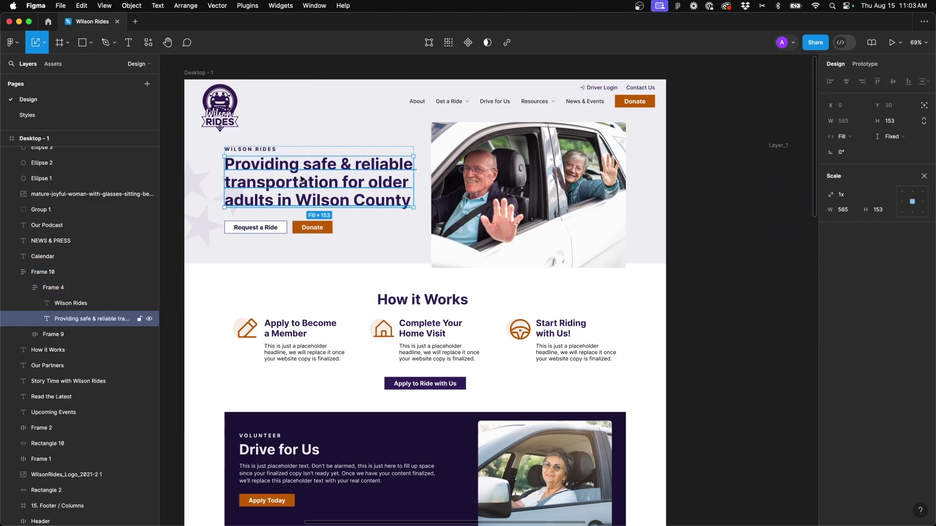
pyautogui.doubleClick(300, 177)
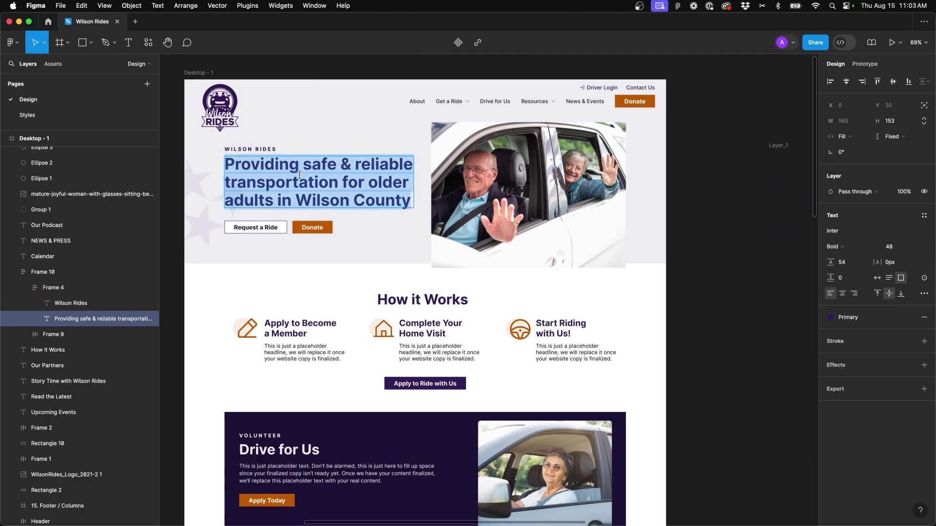
pyautogui.press('Escape')
pyautogui.click(303, 294)
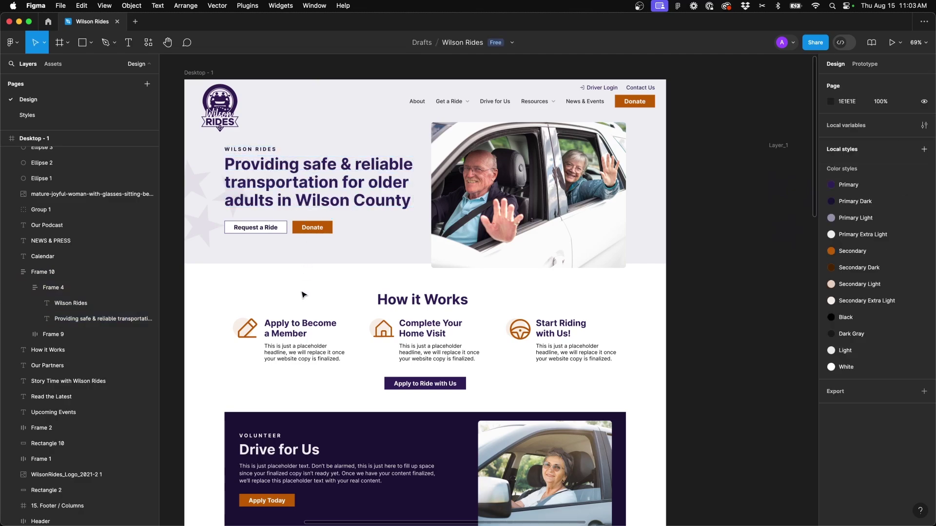
pyautogui.keyDown('super'); pyautogui.click(303, 196); pyautogui.keyUp('super')
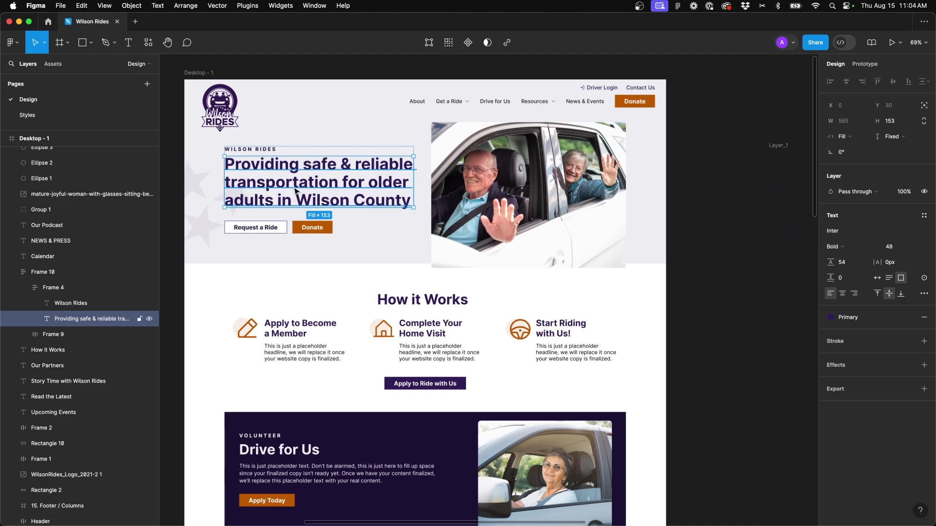
pyautogui.click(273, 299)
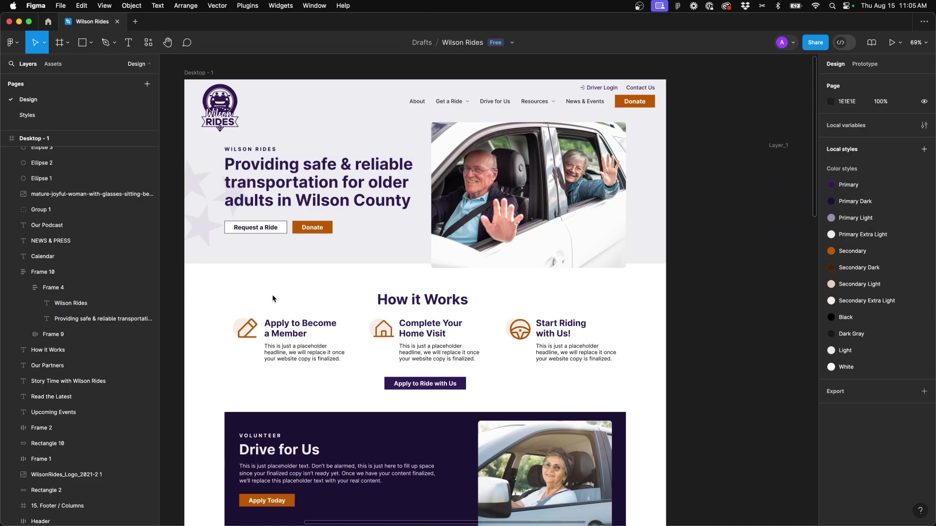
pyautogui.scroll(-5, 271, 288)
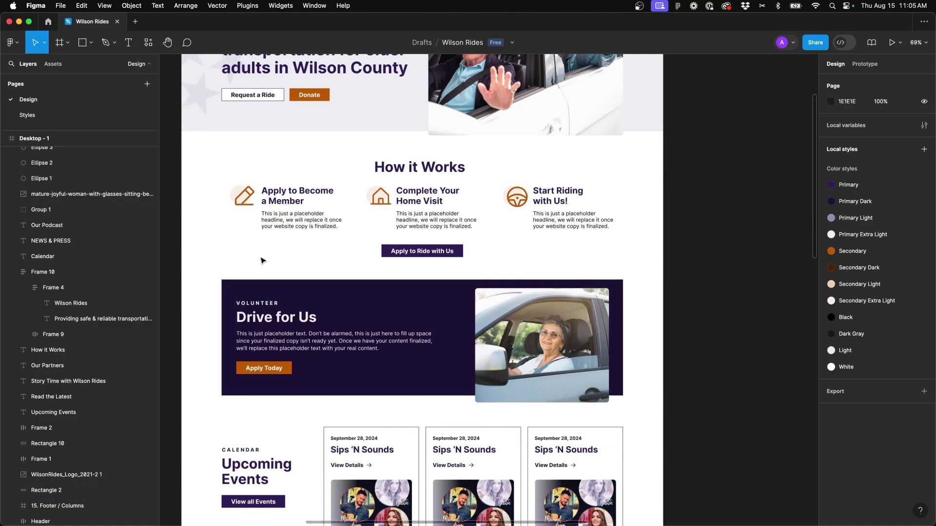
pyautogui.scroll(-2, 262, 261)
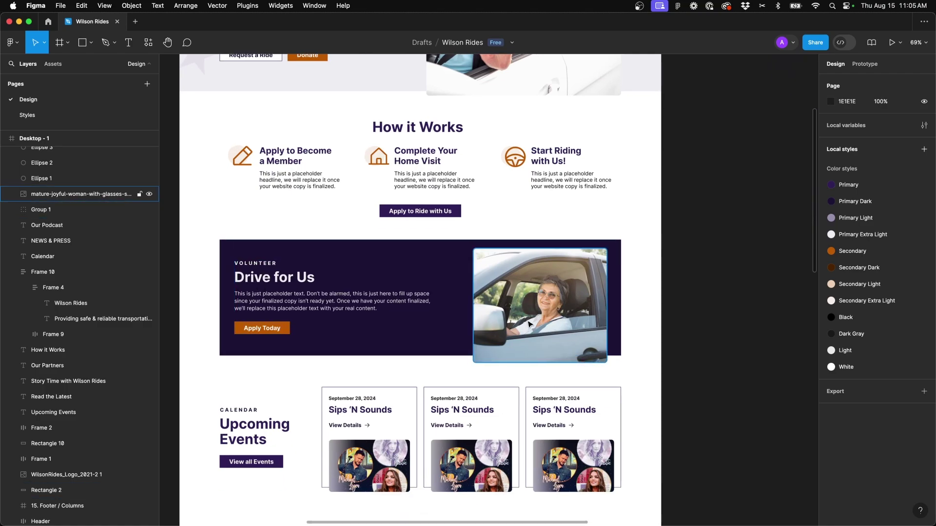
pyautogui.moveTo(195, 254); pyautogui.dragTo(720, 361)
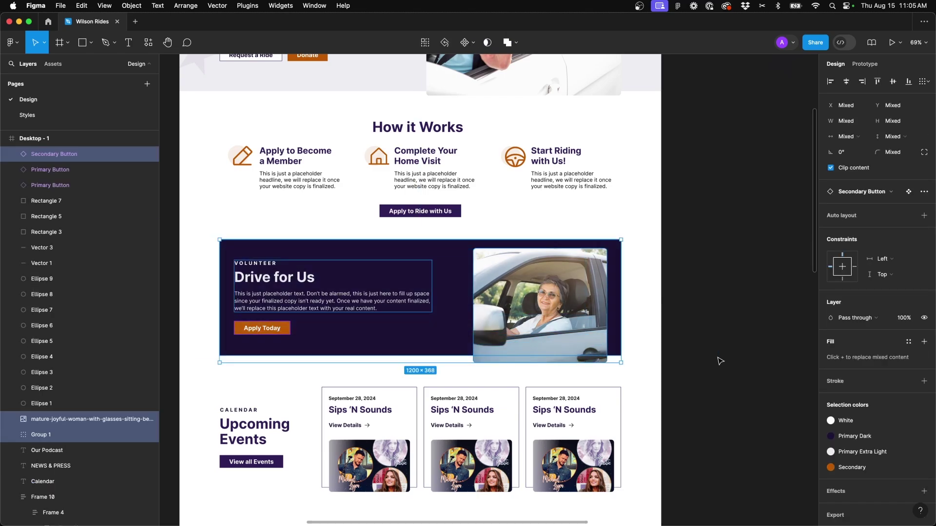
pyautogui.click(252, 224)
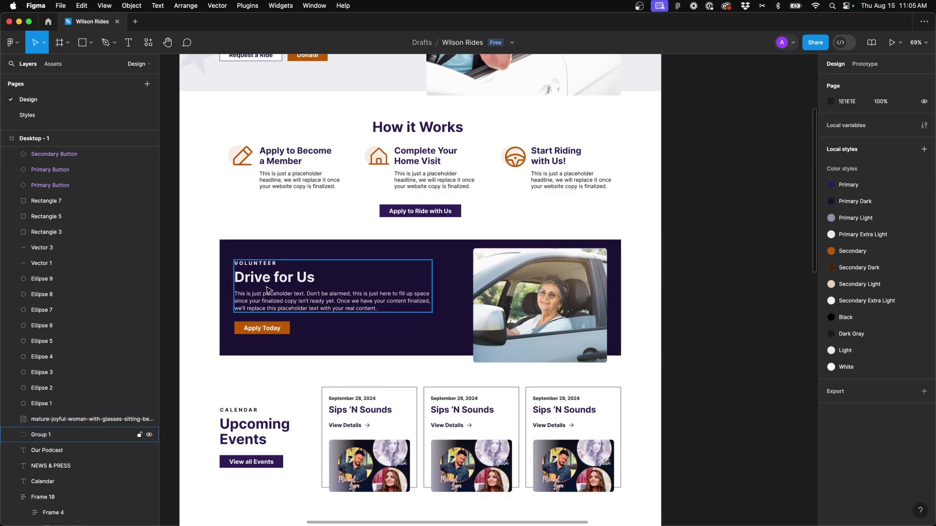
pyautogui.click(267, 293)
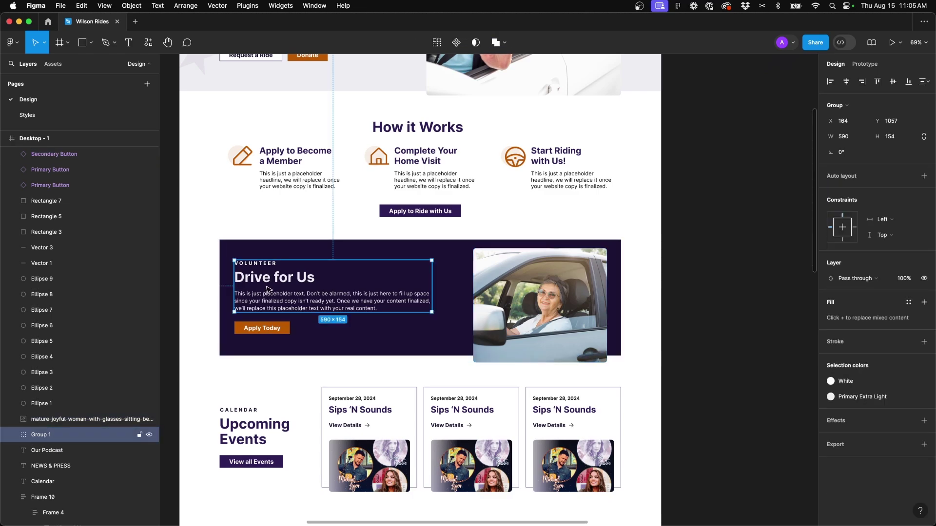
pyautogui.keyDown('shift'); pyautogui.click(273, 332); pyautogui.keyUp('shift')
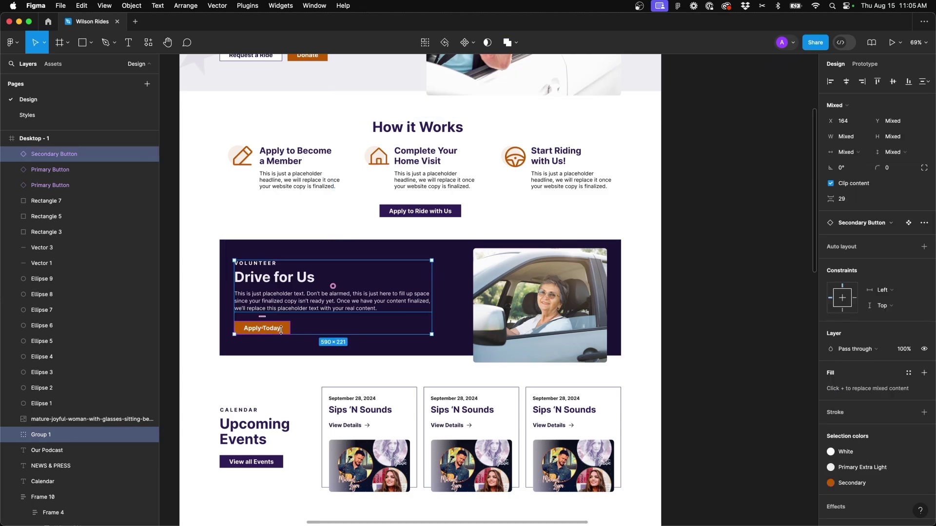
pyautogui.keyDown('shift'); pyautogui.click(576, 301); pyautogui.keyUp('shift')
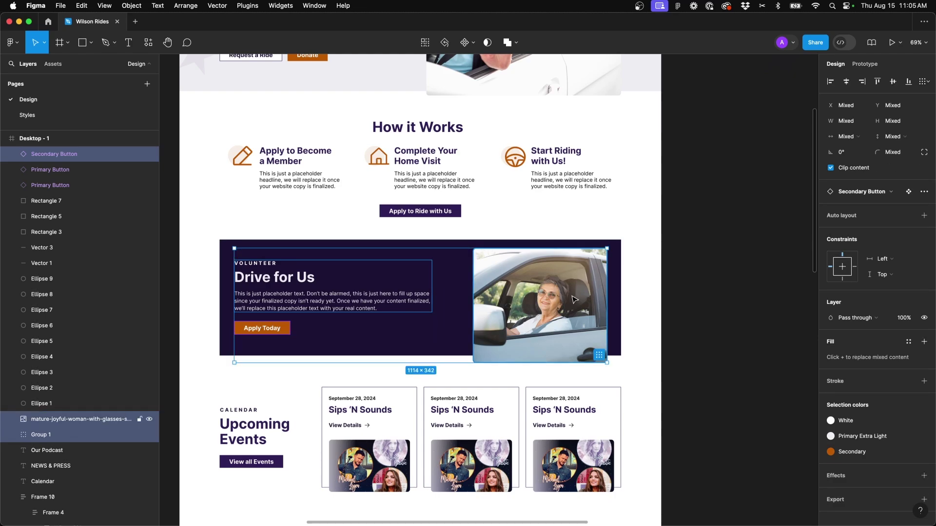
pyautogui.moveTo(576, 301); pyautogui.dragTo(564, 255)
pyautogui.press('Escape')
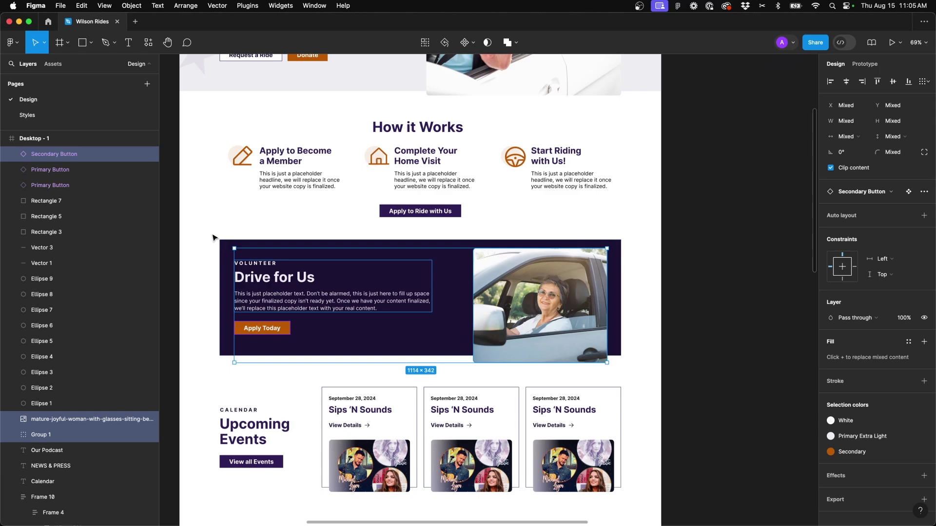
# Scroll to the Drive for Us banner rectangle and drop its opacity to 70%, then 20%
pyautogui.click(315, 220)
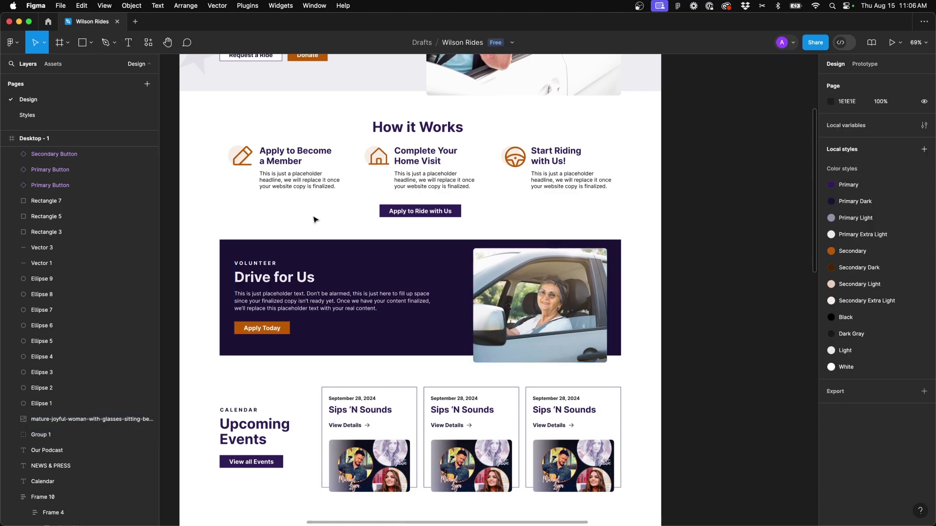
pyautogui.scroll(-1, 315, 219)
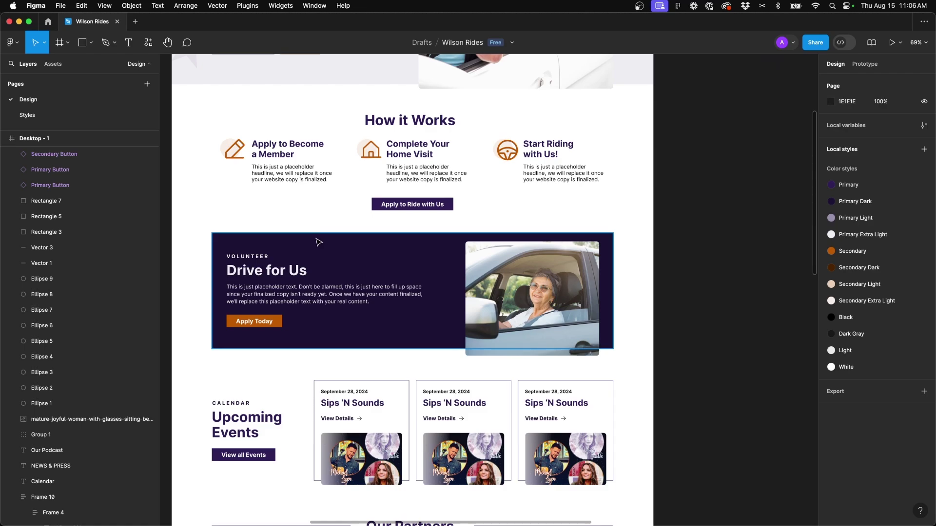
pyautogui.scroll(-1, 262, 212)
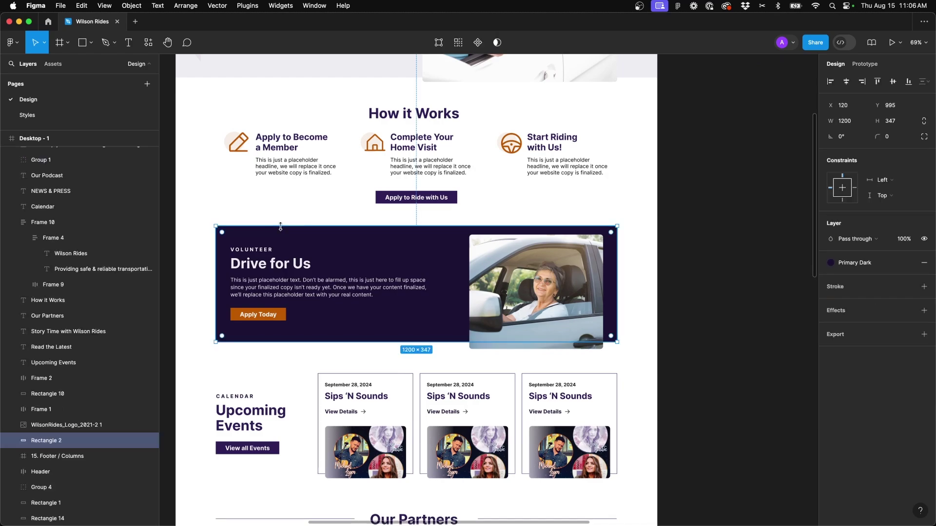
pyautogui.scroll(-2, 266, 203)
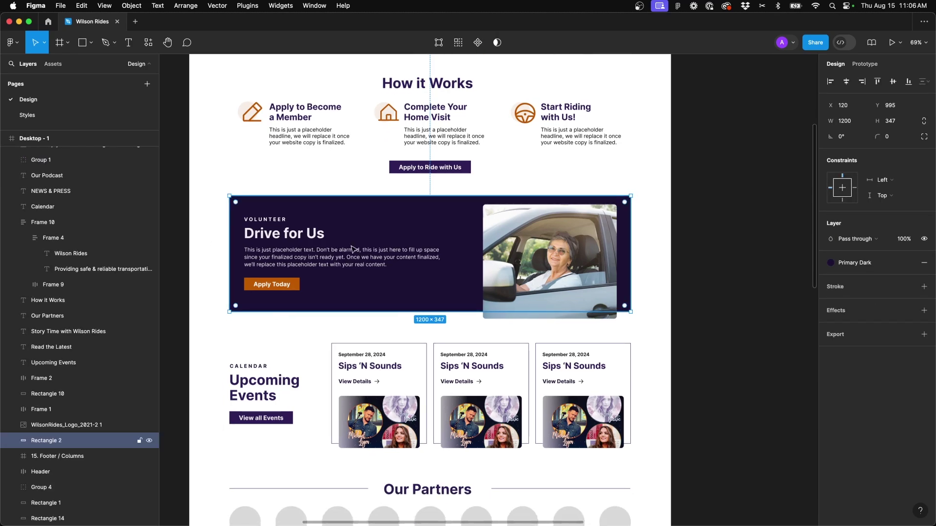
pyautogui.hscroll(1, 286, 180)
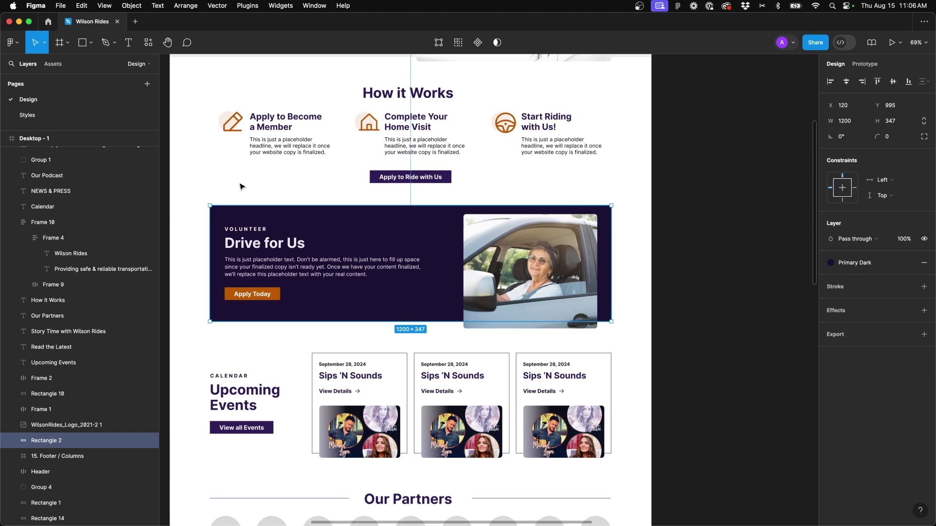
pyautogui.press('7')
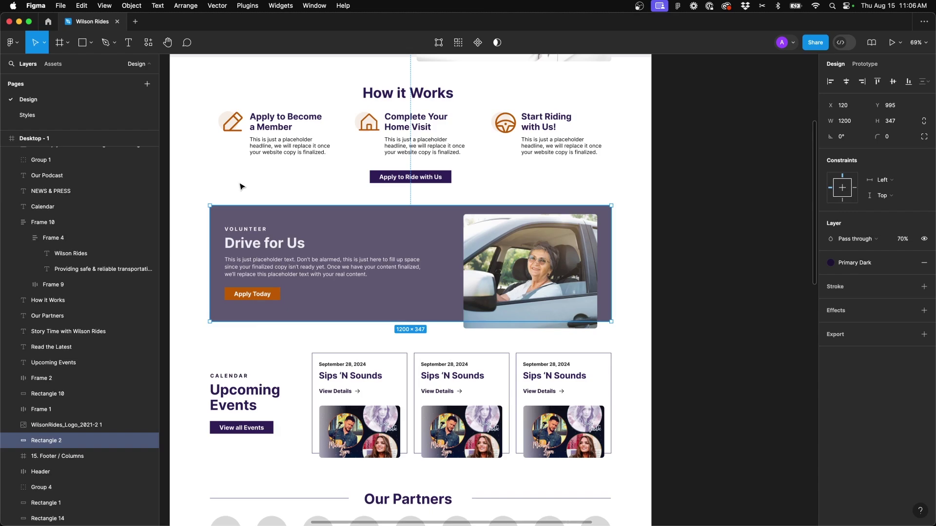
pyautogui.press('2')
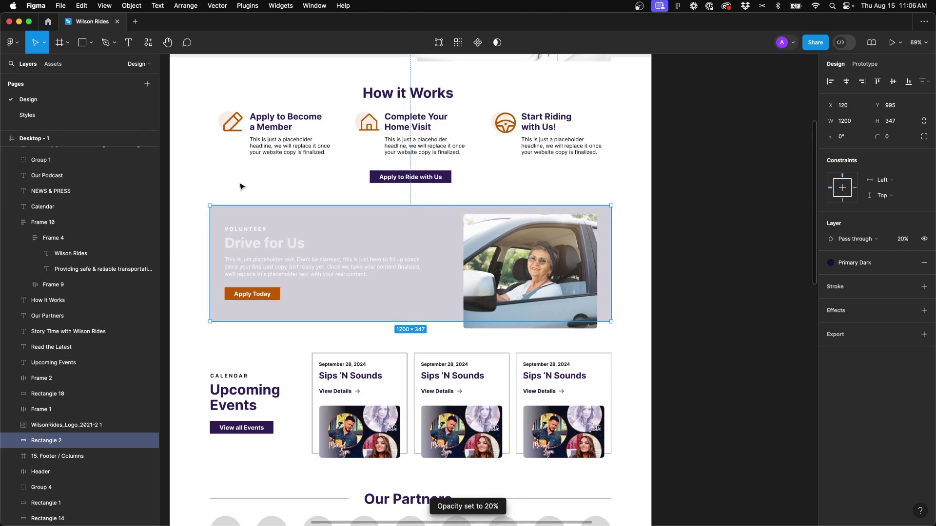
# Try 90%, 100% and 0% opacity on the rectangle, finishing at full 100%, then deselect it
pyautogui.press('9')
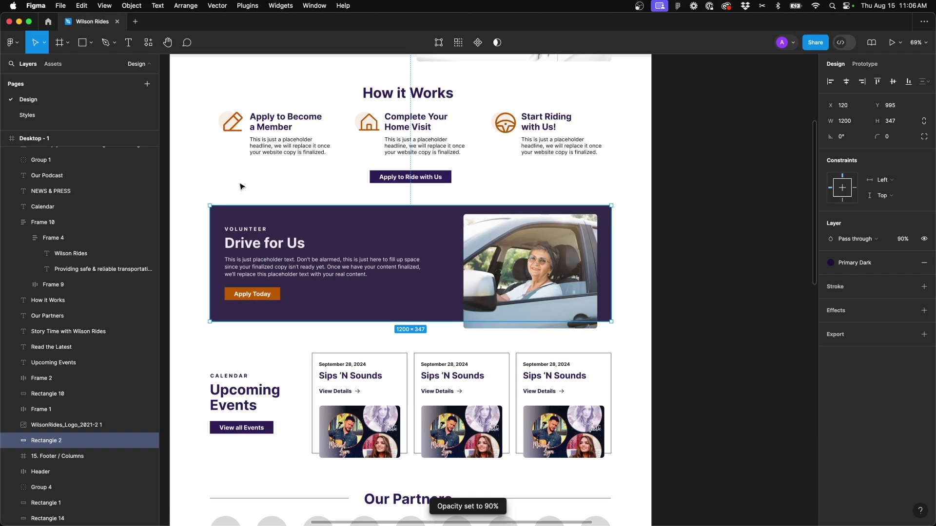
pyautogui.press('0')
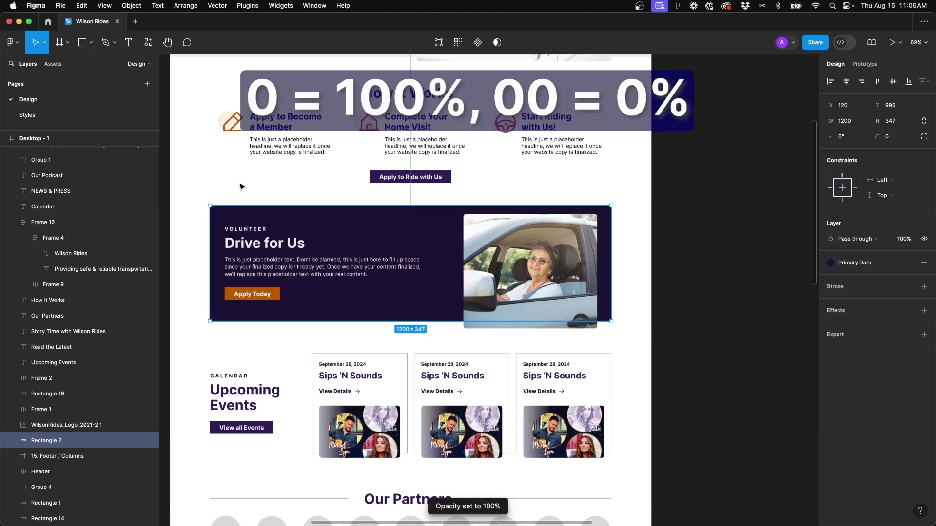
pyautogui.press('0')
pyautogui.press('0')
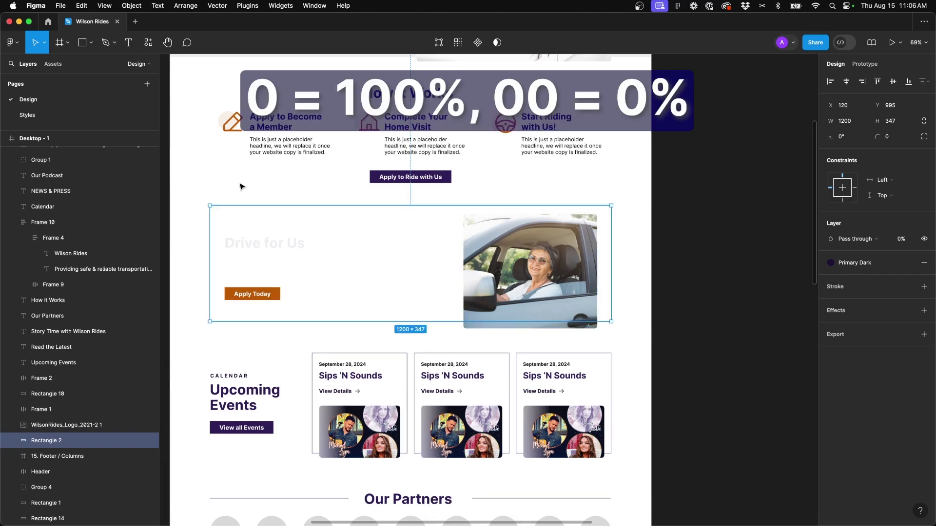
pyautogui.press('0')
pyautogui.press('0')
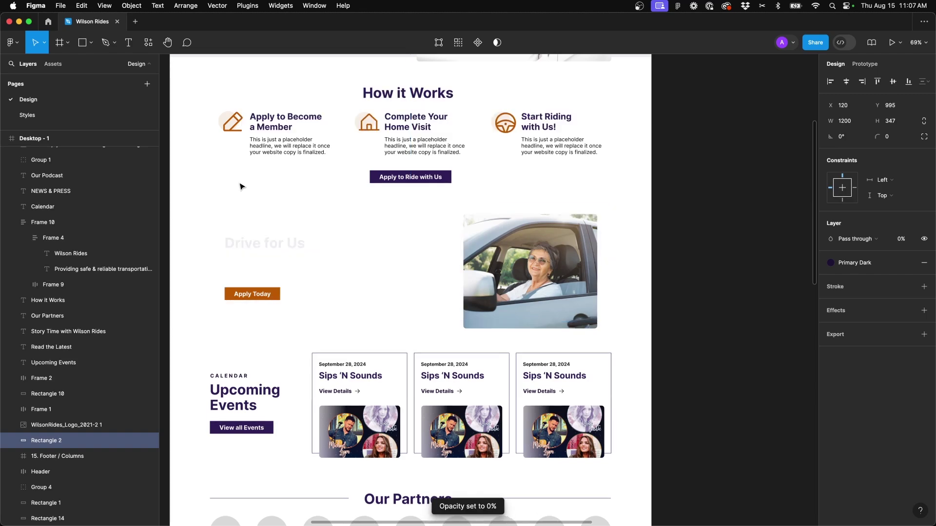
pyautogui.press('0')
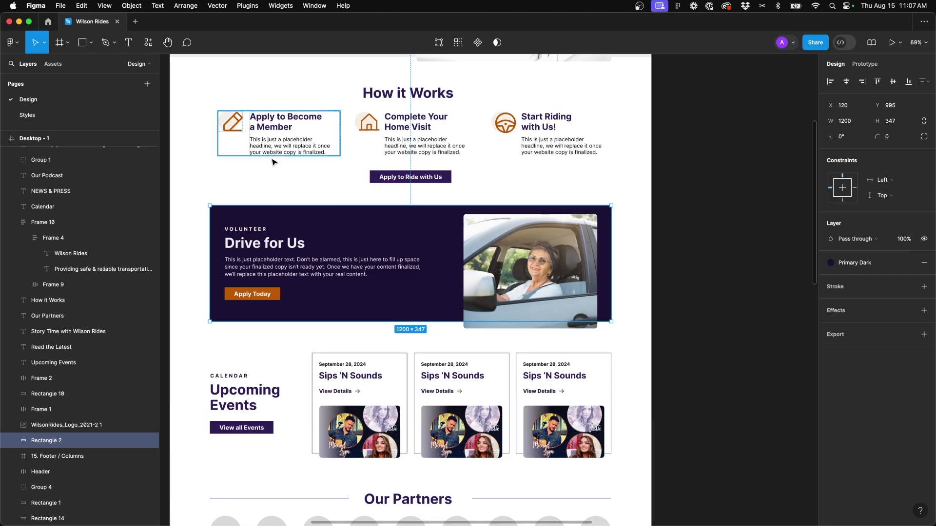
pyautogui.click(233, 185)
pyautogui.scroll(5, 263, 219)
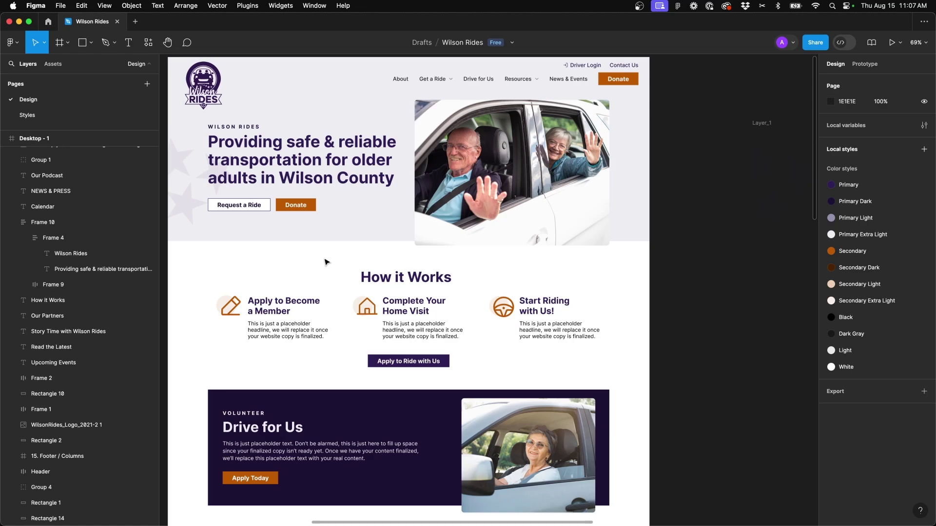
# Select the waving-couple hero photo and move it down and up the layer order with Cmd+[ and Cmd+]
pyautogui.click(466, 206)
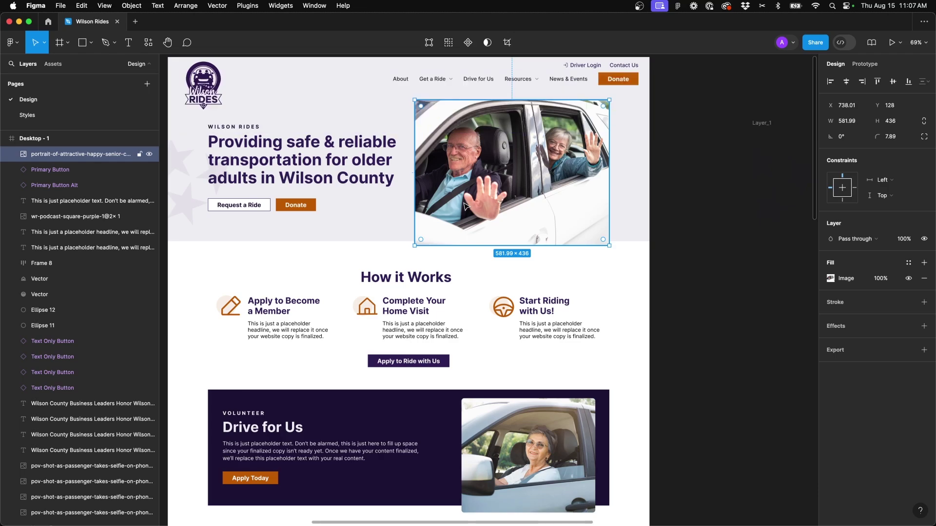
pyautogui.press('super+bracketleft')
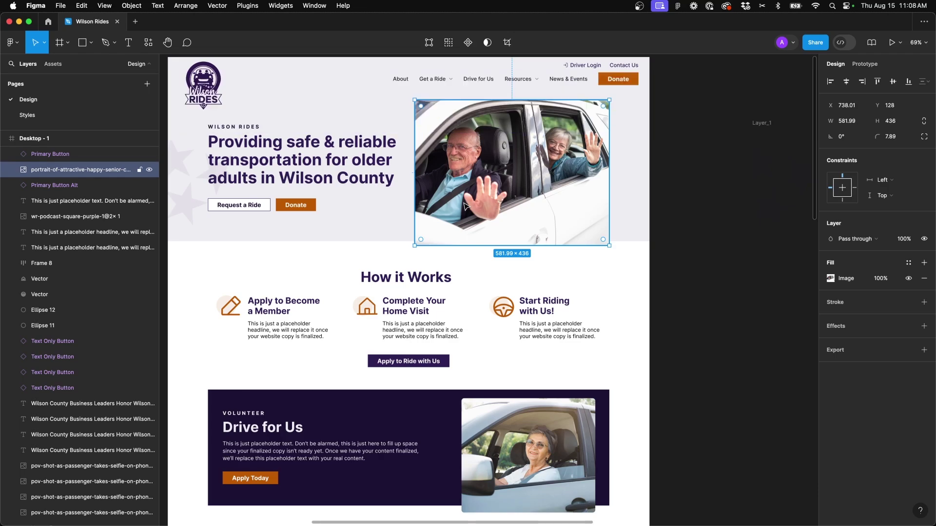
pyautogui.press('super+bracketleft')
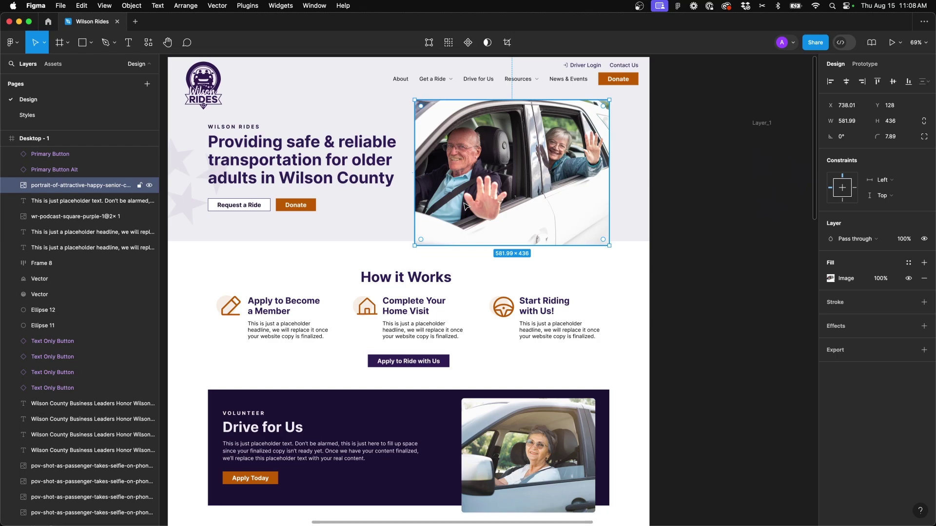
pyautogui.press('super+bracketleft')
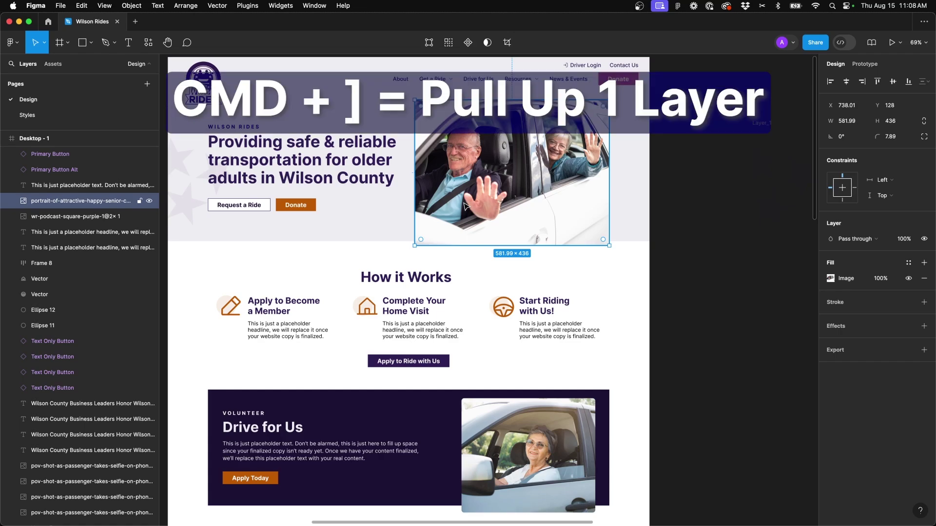
pyautogui.press('super+bracketright')
pyautogui.press('super+bracketright')
pyautogui.press('super+bracketright')
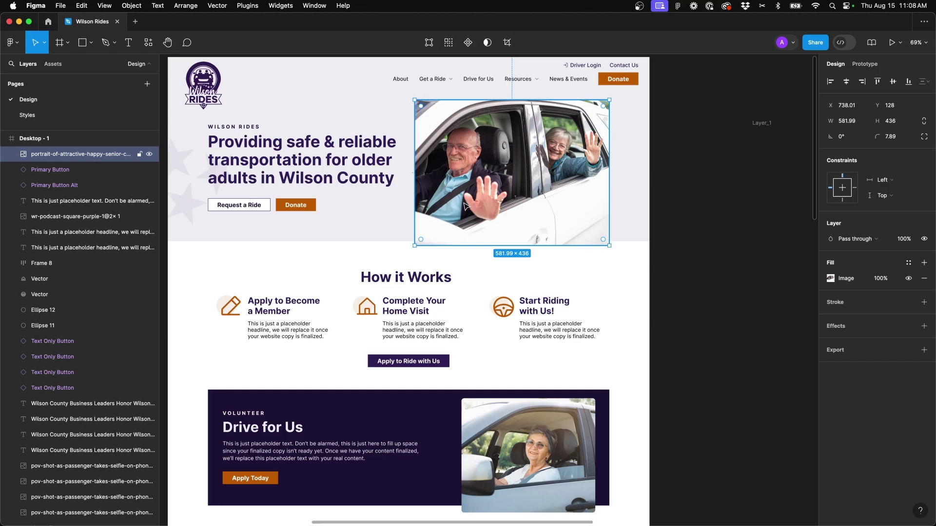
pyautogui.press('super+bracketleft')
pyautogui.press('super+bracketleft')
pyautogui.press('super+bracketleft')
pyautogui.press('super+bracketleft')
pyautogui.press('super+bracketleft')
pyautogui.press('super+bracketleft')
pyautogui.press('super+bracketleft')
pyautogui.press('super+bracketleft')
pyautogui.press('super+bracketleft')
pyautogui.press('super+bracketleft')
pyautogui.press('super+bracketleft')
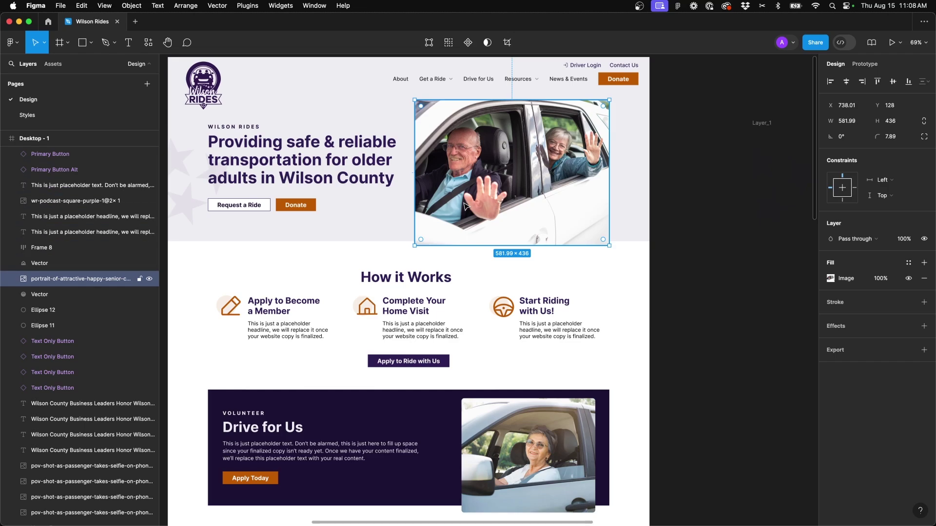
pyautogui.press('super+bracketright')
pyautogui.press('super+bracketright')
pyautogui.press('super+bracketright')
pyautogui.press('super+bracketright')
pyautogui.press('super+bracketright')
pyautogui.press('super+bracketright')
pyautogui.press('super+bracketright')
pyautogui.press('super+bracketright')
pyautogui.press('super+bracketright')
pyautogui.press('super+bracketright')
pyautogui.press('super+bracketright')
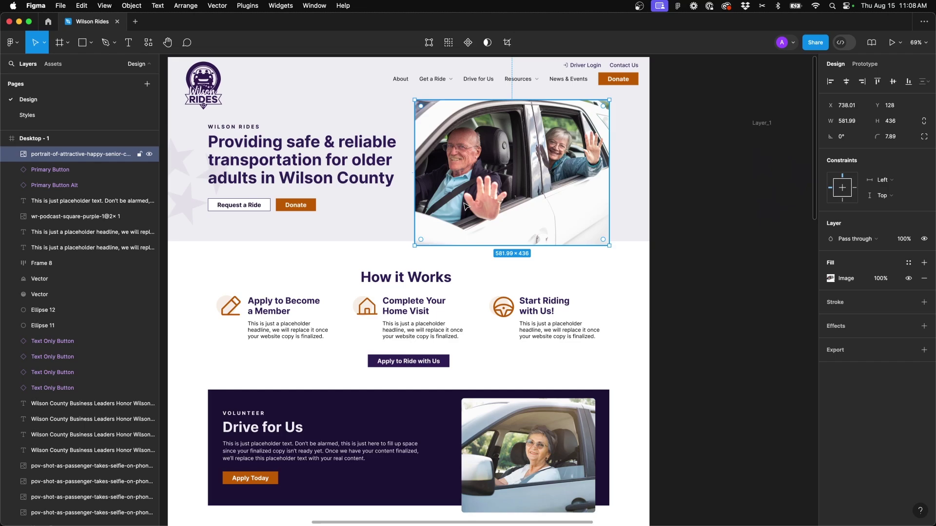
pyautogui.press('[')
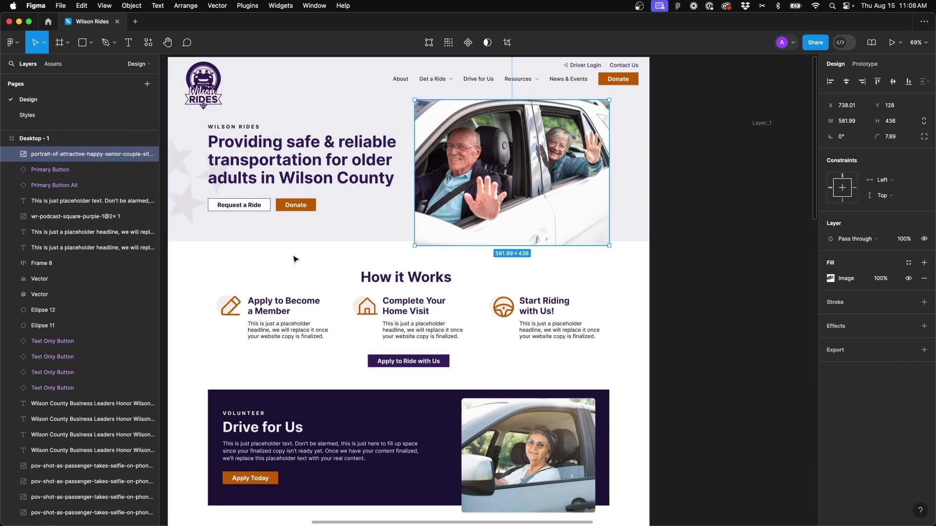
# Select the Desktop - 1 frame from its label
pyautogui.scroll(5, 294, 259)
pyautogui.click(359, 151)
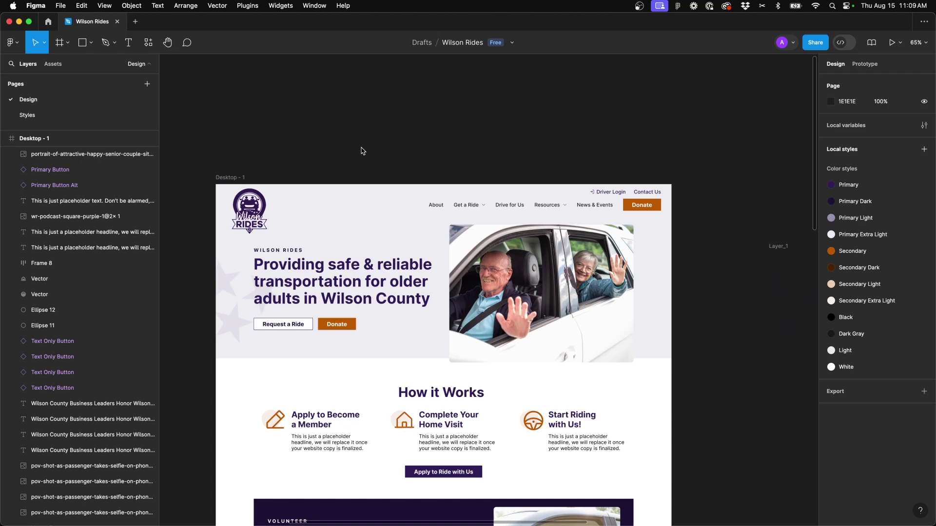
pyautogui.scroll(-1, 363, 152)
pyautogui.click(235, 169)
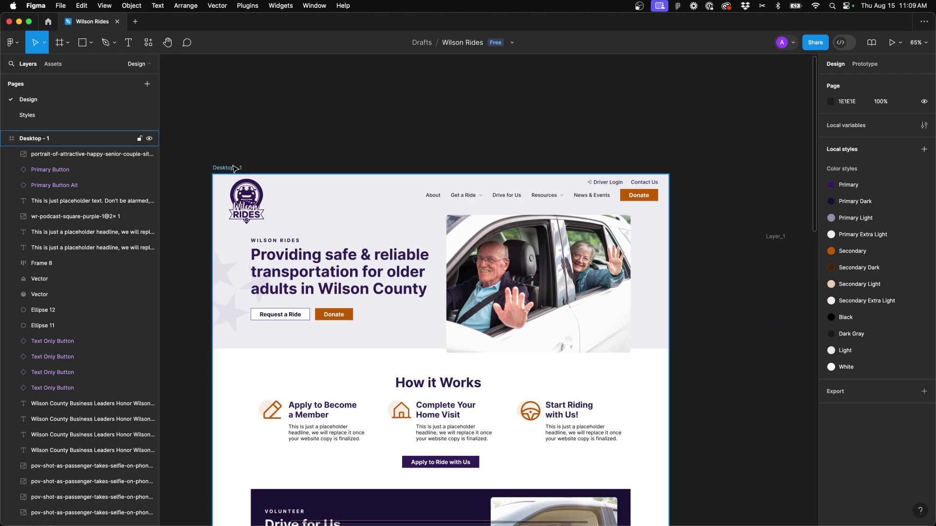
pyautogui.click(234, 169)
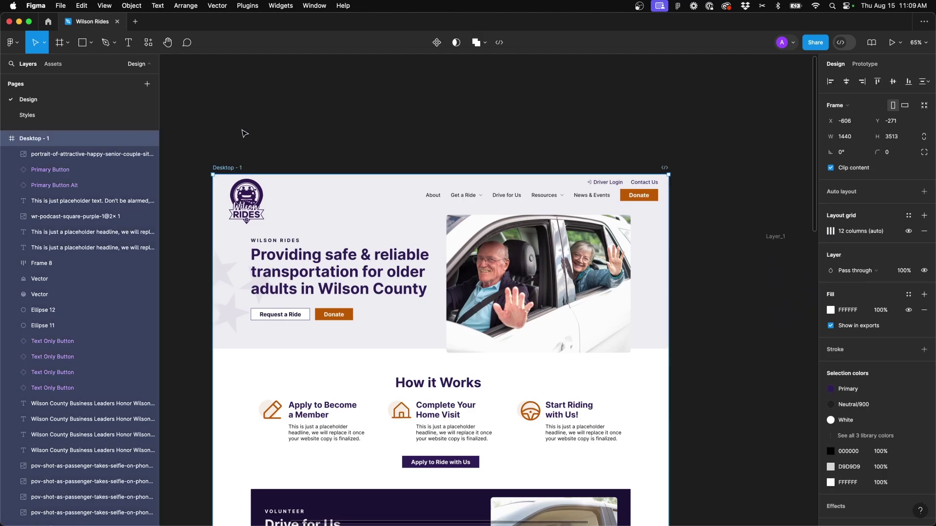
# Drag the frame's bottom edge below the footer to make it 1440 × 4350
pyautogui.scroll(-2, 244, 133)
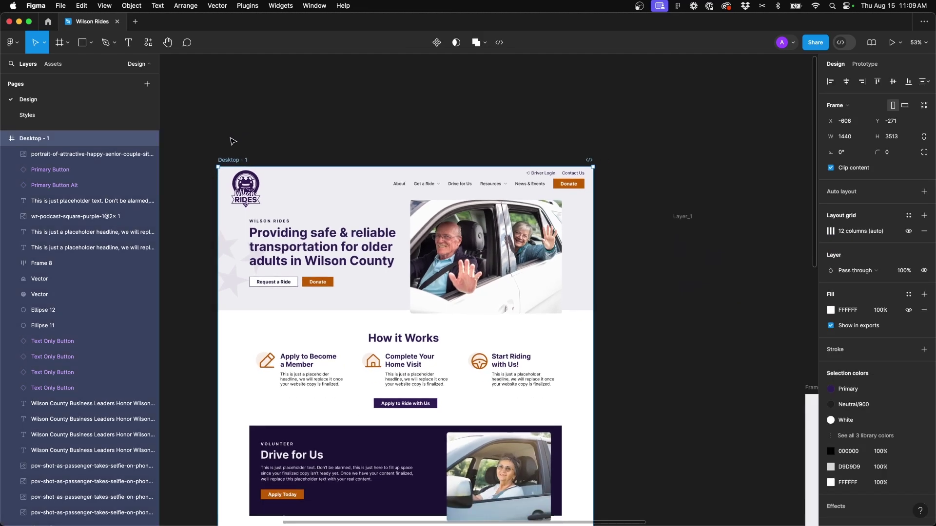
pyautogui.scroll(-5, 333, 135)
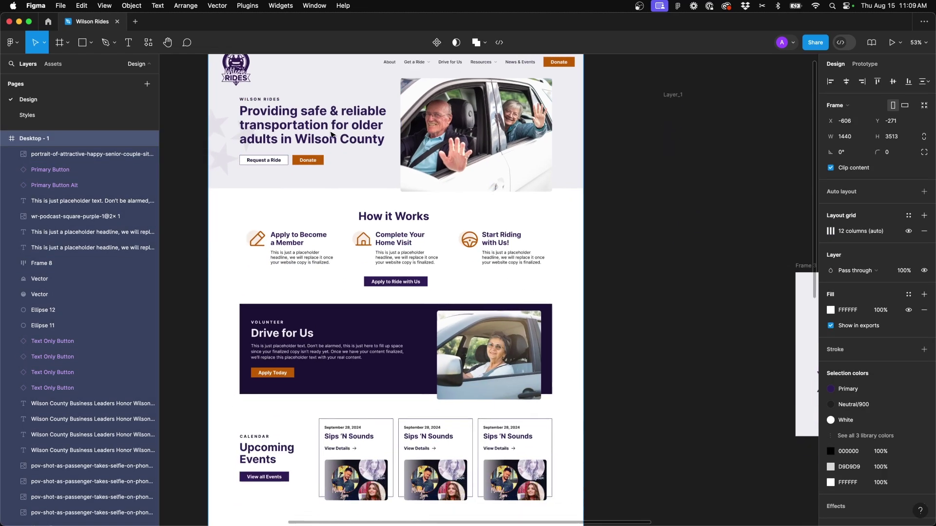
pyautogui.scroll(-5, 403, 231)
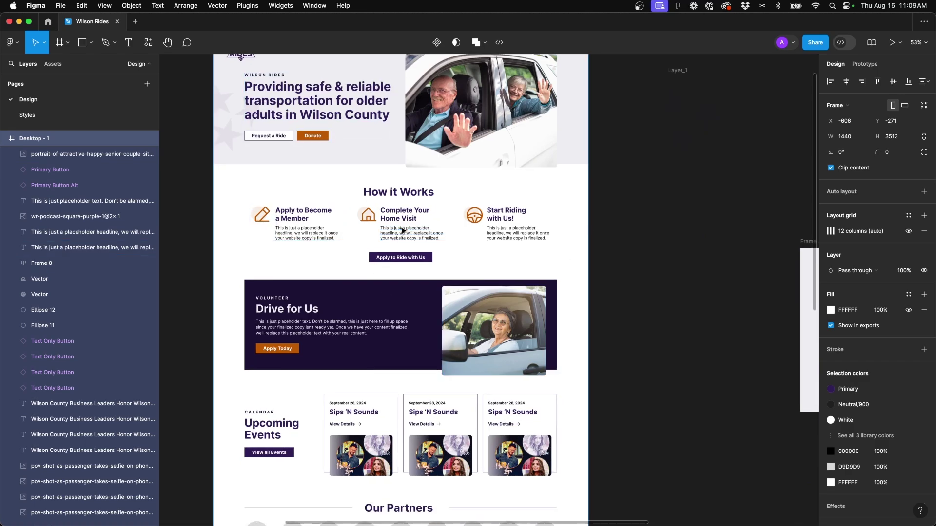
pyautogui.scroll(-3, 392, 367)
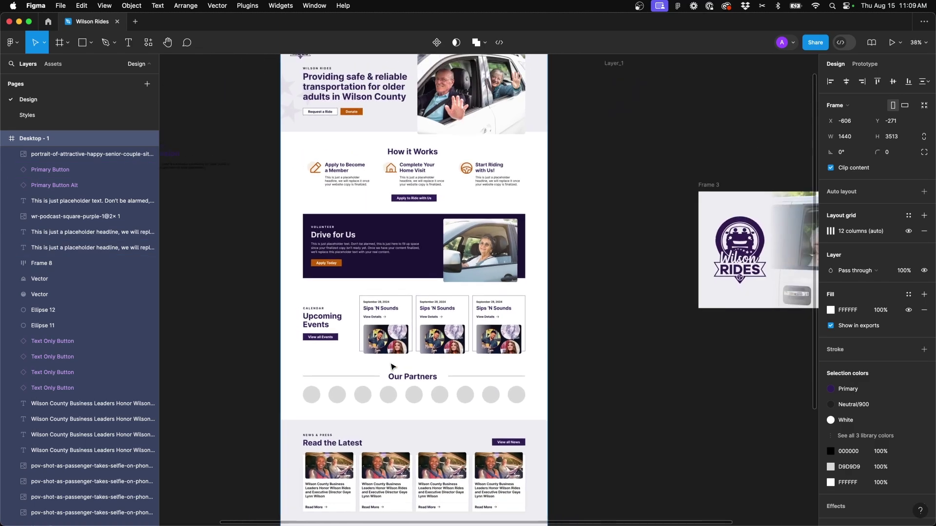
pyautogui.scroll(-5, 390, 370)
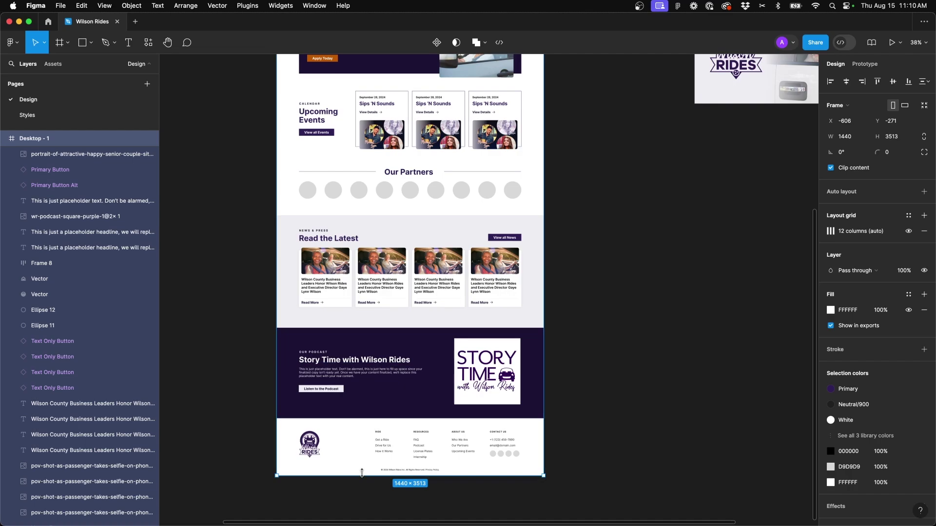
pyautogui.scroll(-3, 360, 476)
pyautogui.scroll(-2, 360, 476)
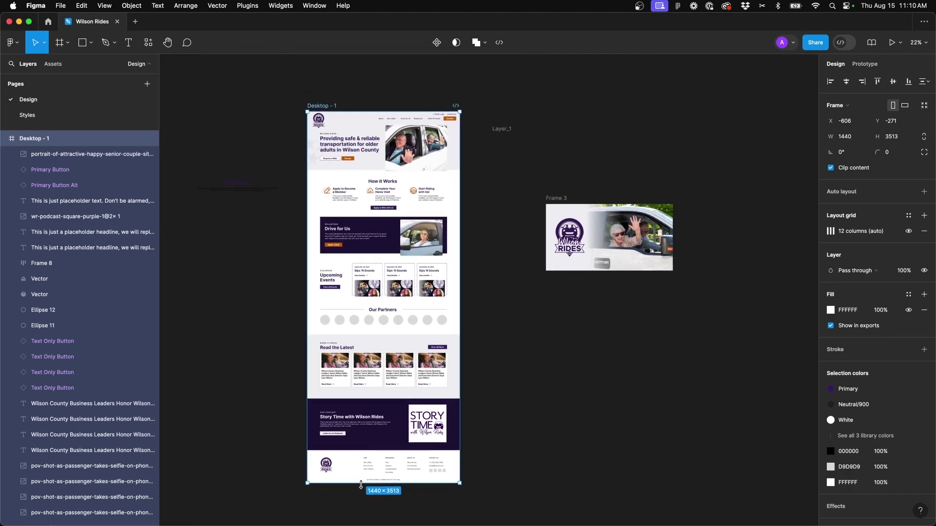
pyautogui.moveTo(361, 485)
pyautogui.mouseDown()
pyautogui.moveTo(361, 524)
pyautogui.moveTo(361, 482)
pyautogui.mouseUp()
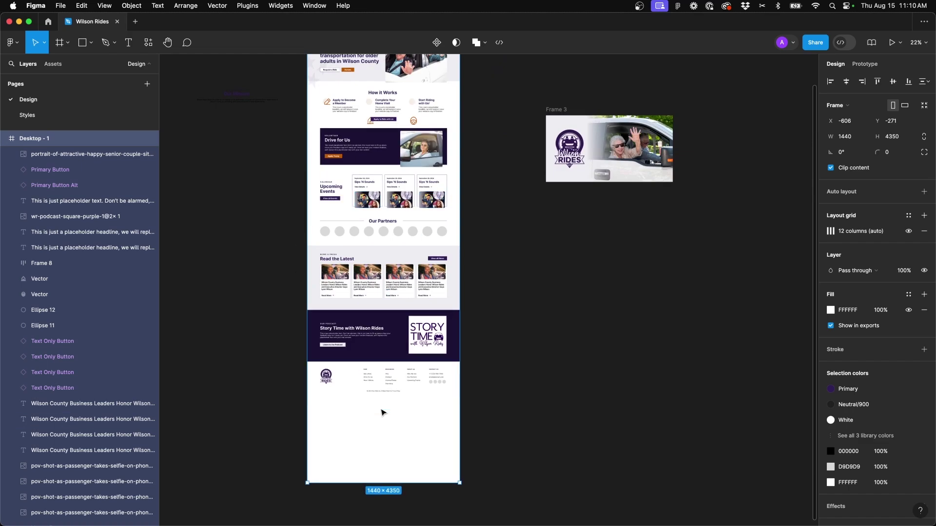
pyautogui.scroll(1, 383, 413)
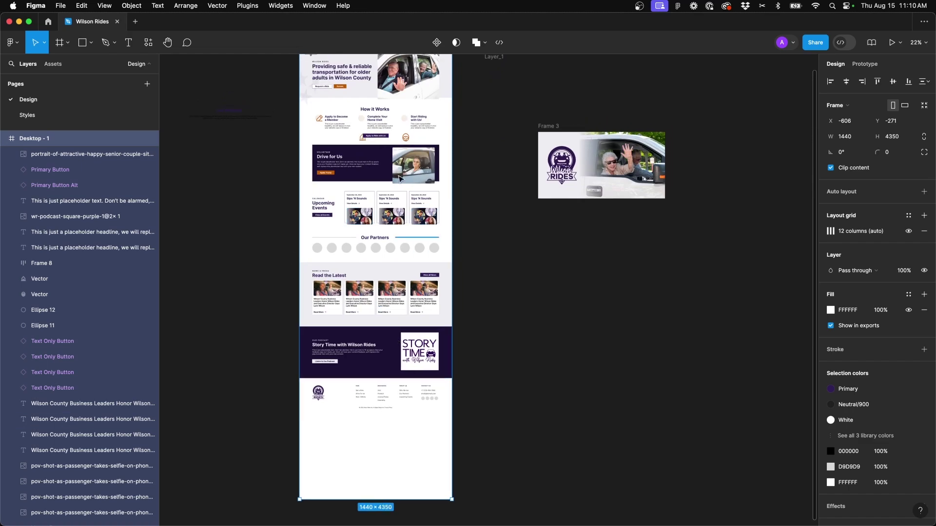
pyautogui.scroll(5, 395, 108)
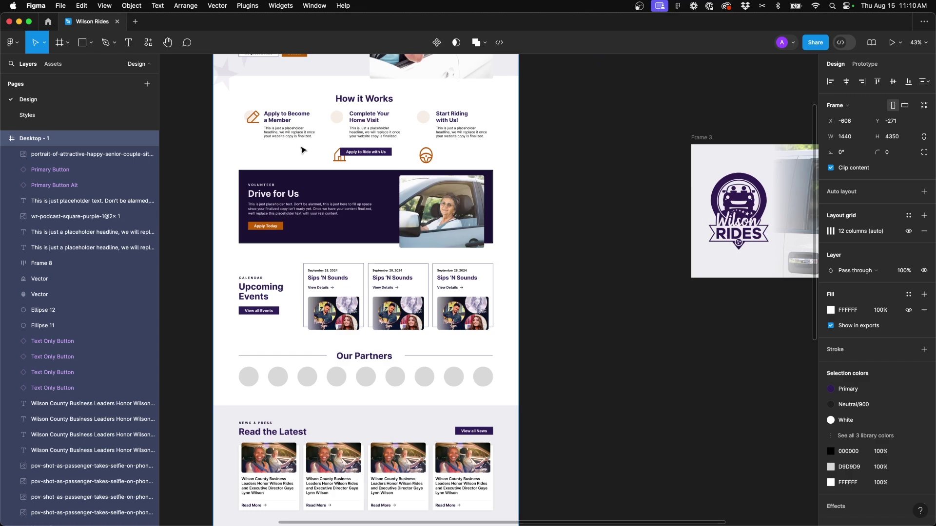
pyautogui.scroll(-6, 304, 154)
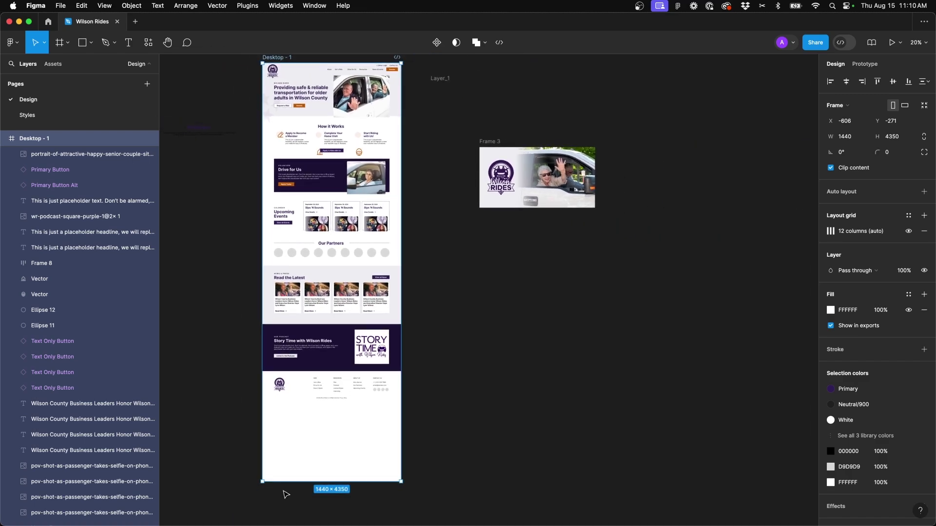
# Resize Desktop - 1 to fit content at 3513 tall, then drag its bottom edge to 1440 × 3546
pyautogui.press('super+alt+shift+r')
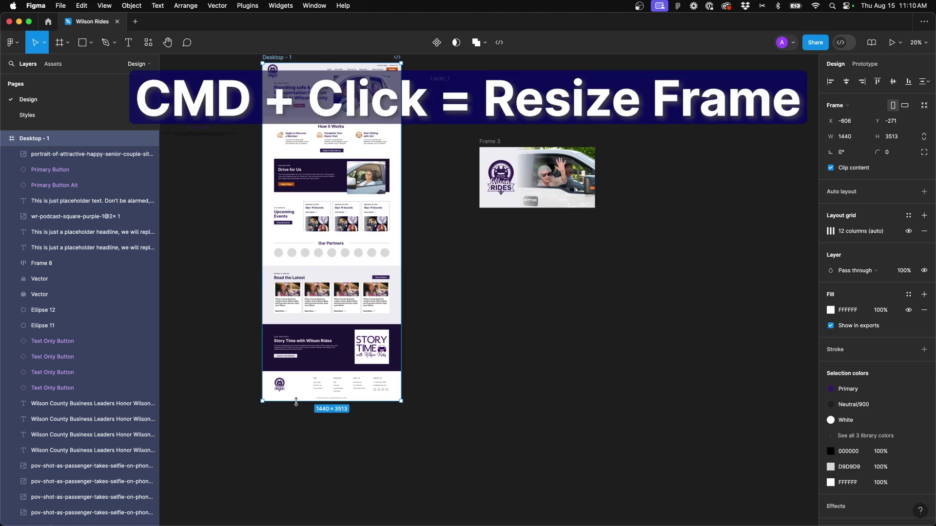
pyautogui.moveTo(296, 403); pyautogui.dragTo(287, 423)
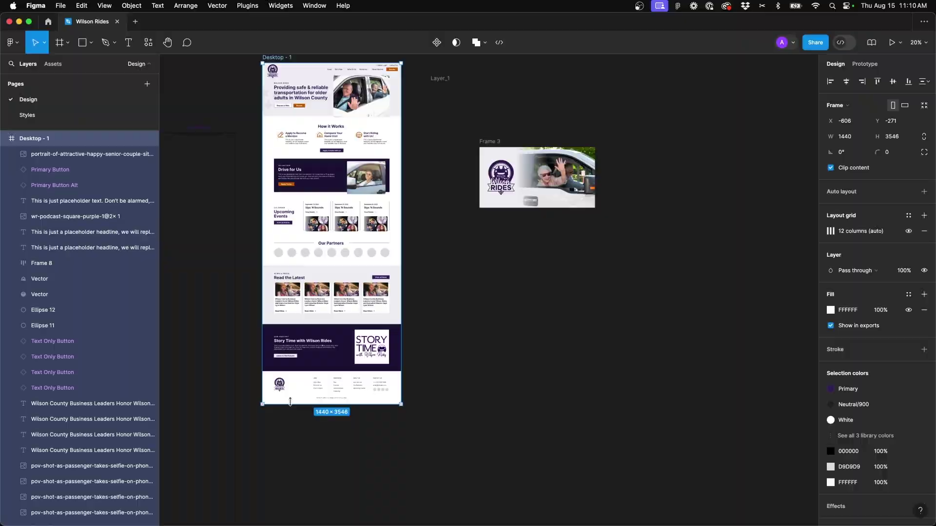